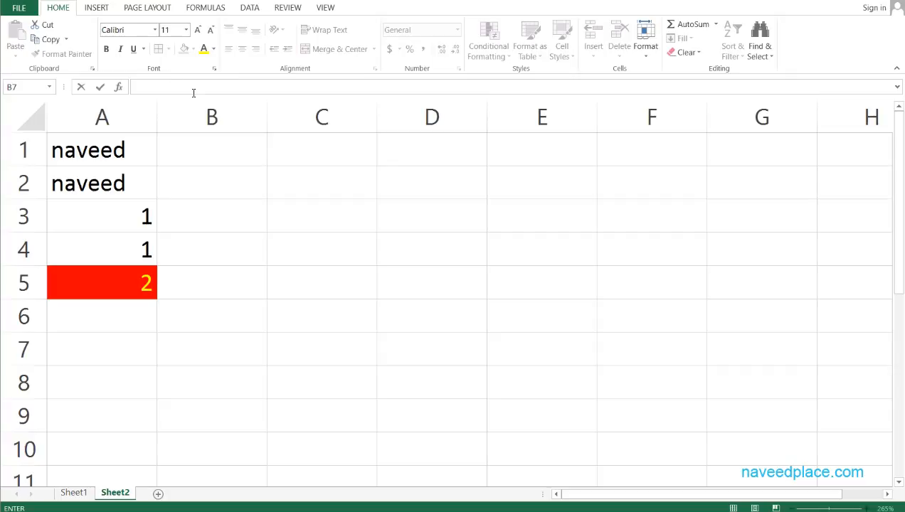
Examine the contents of cells A1 through A5, including the formula in the red cell A5
click(246, 327)
double_click(129, 151)
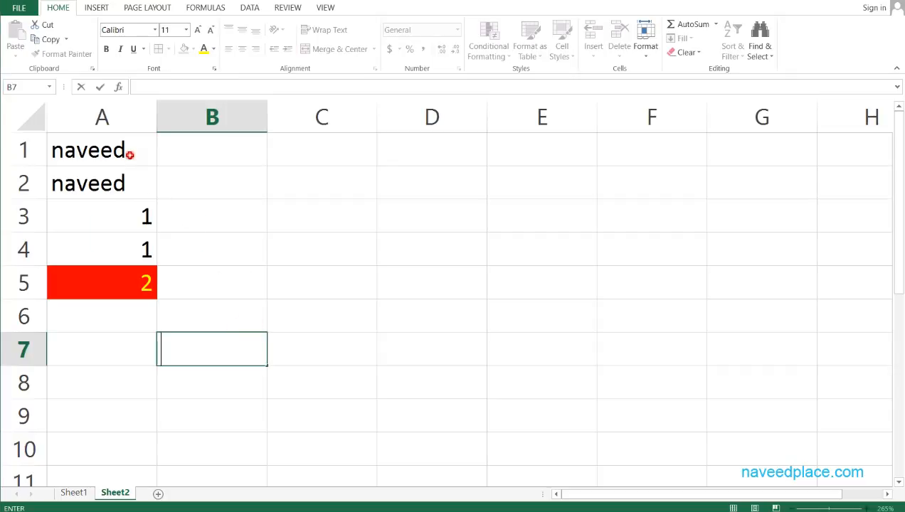
double_click(128, 187)
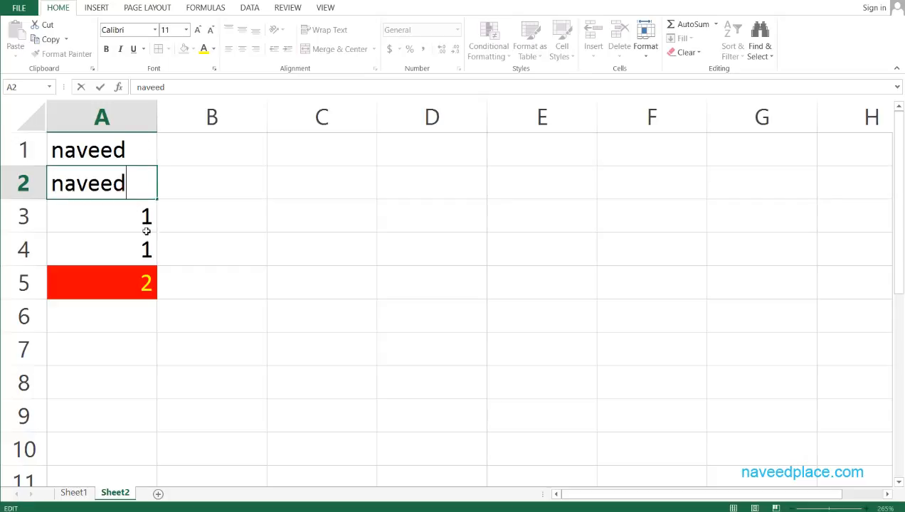
click(132, 214)
click(132, 252)
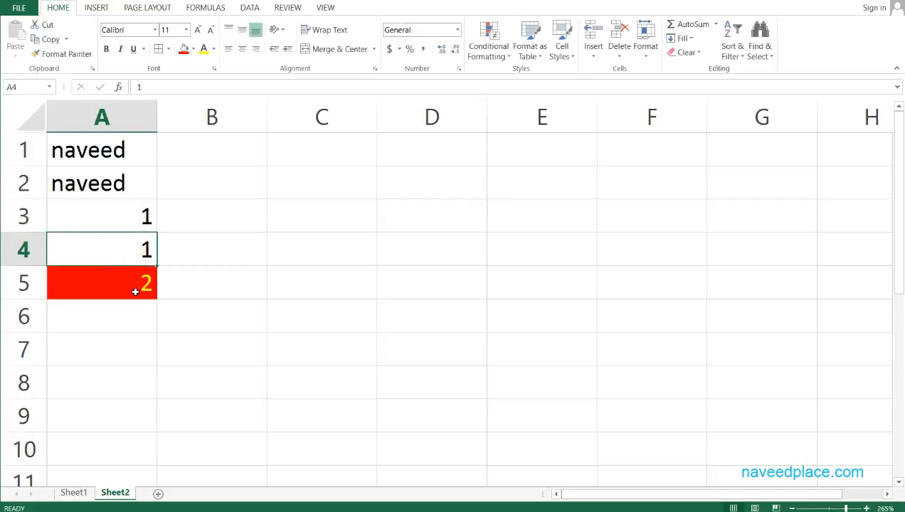
double_click(136, 288)
key(Escape)
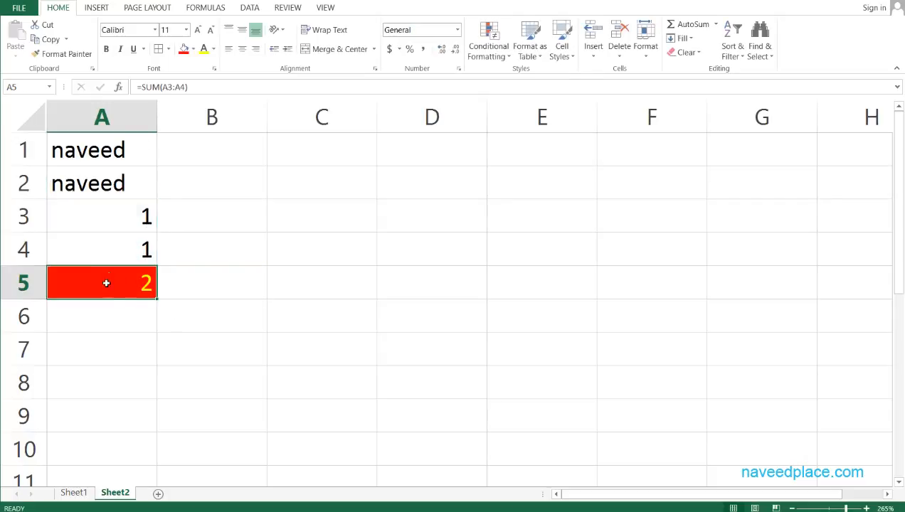
click(194, 49)
click(161, 89)
Copy cell A5 and paste only its formula into cell E3 using Paste Special with the Formulas option
click(47, 39)
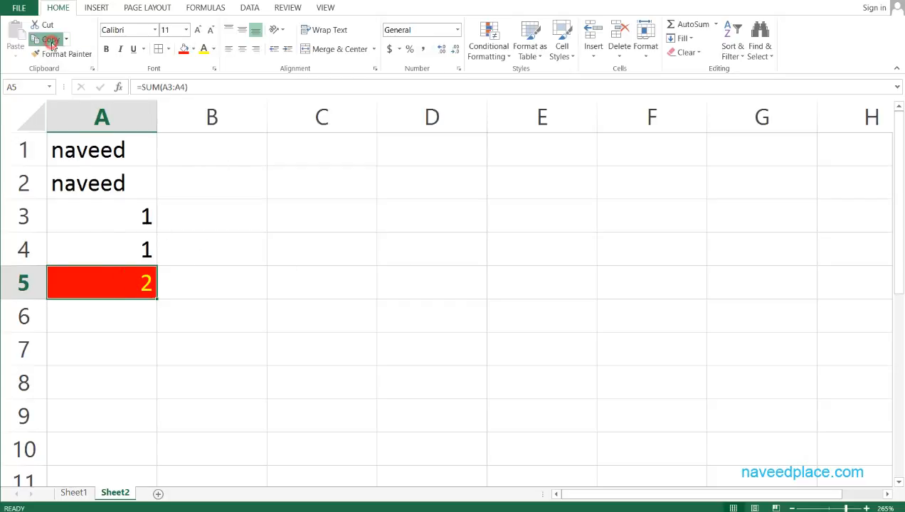
click(515, 214)
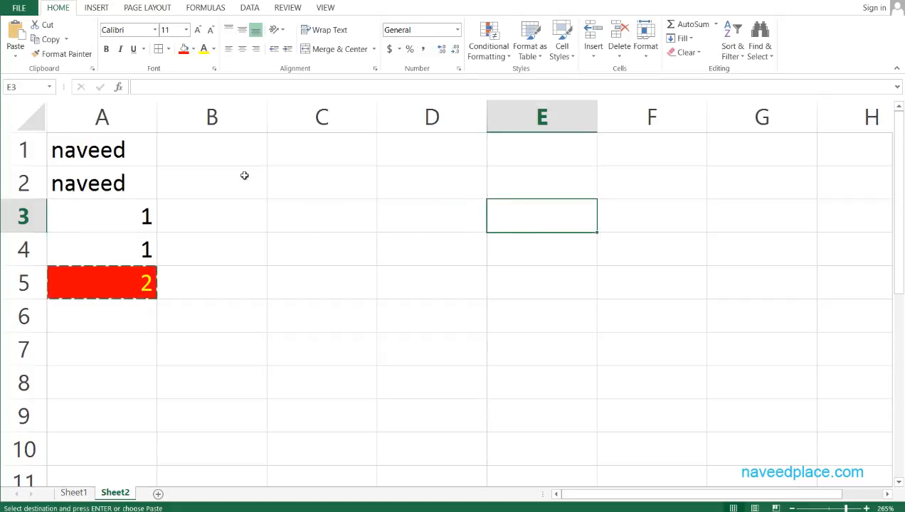
click(19, 56)
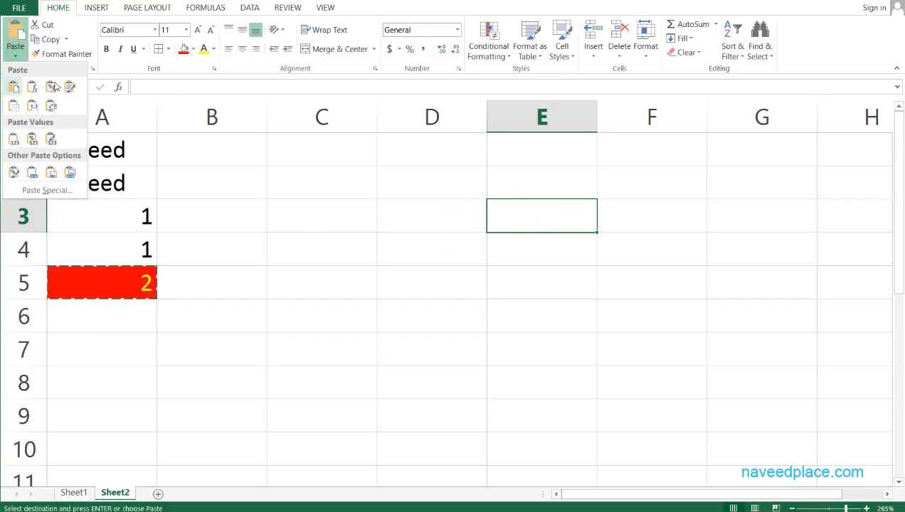
click(188, 177)
click(16, 57)
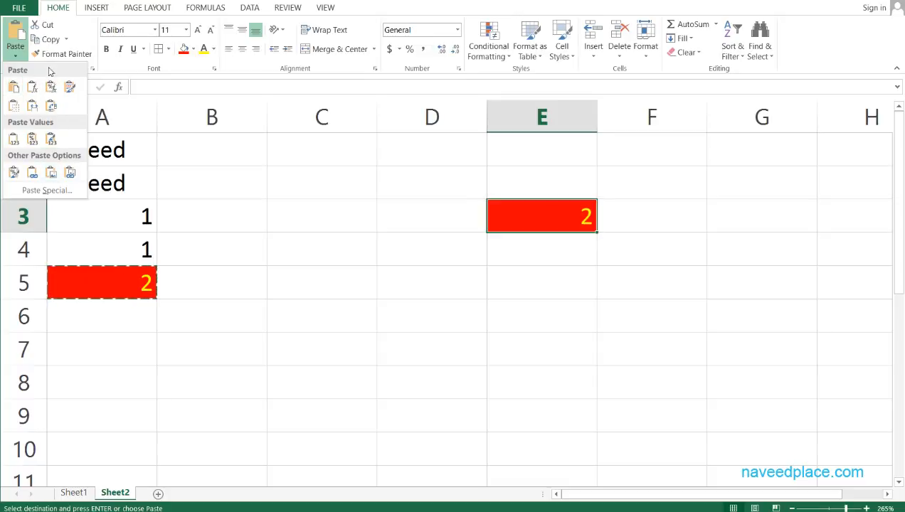
click(46, 193)
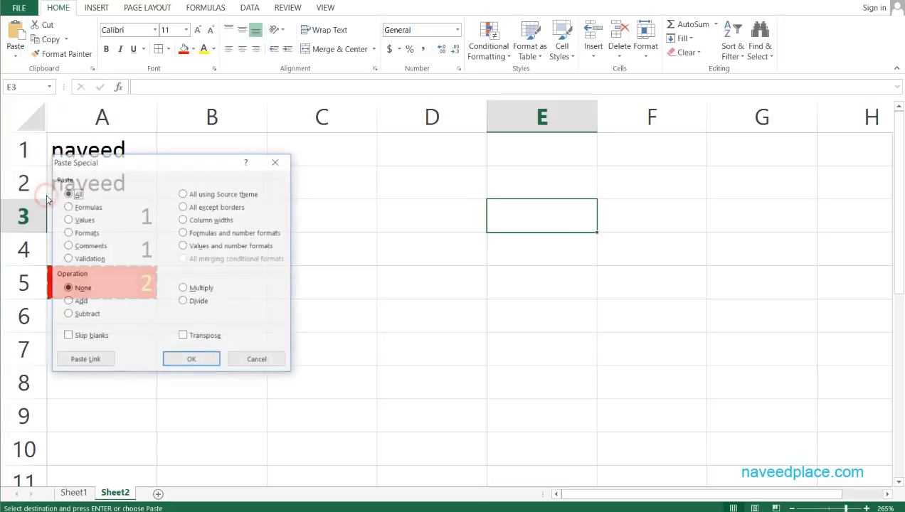
drag(126, 164, 681, 144)
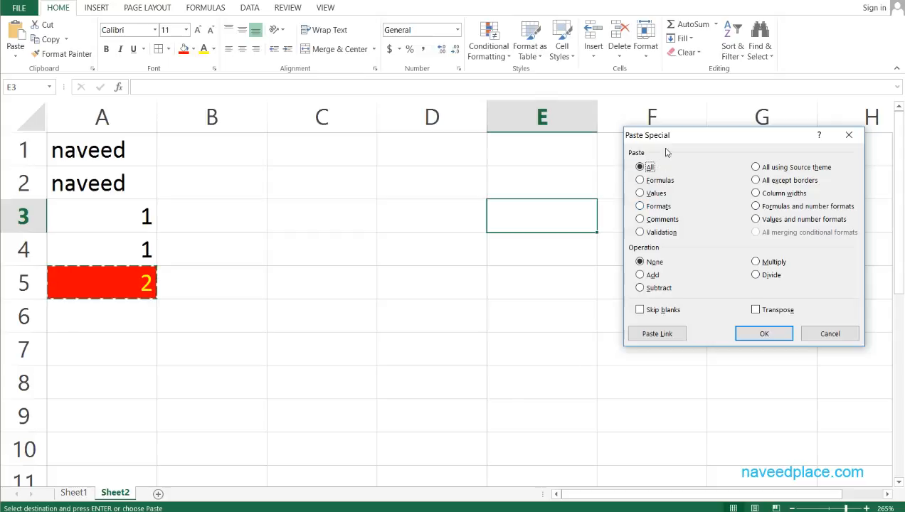
drag(672, 141, 647, 125)
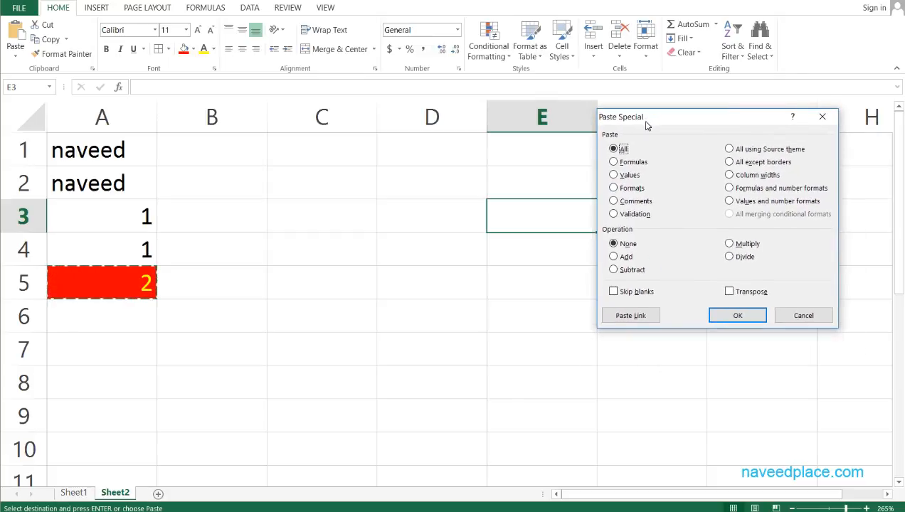
click(613, 161)
drag(666, 122, 712, 143)
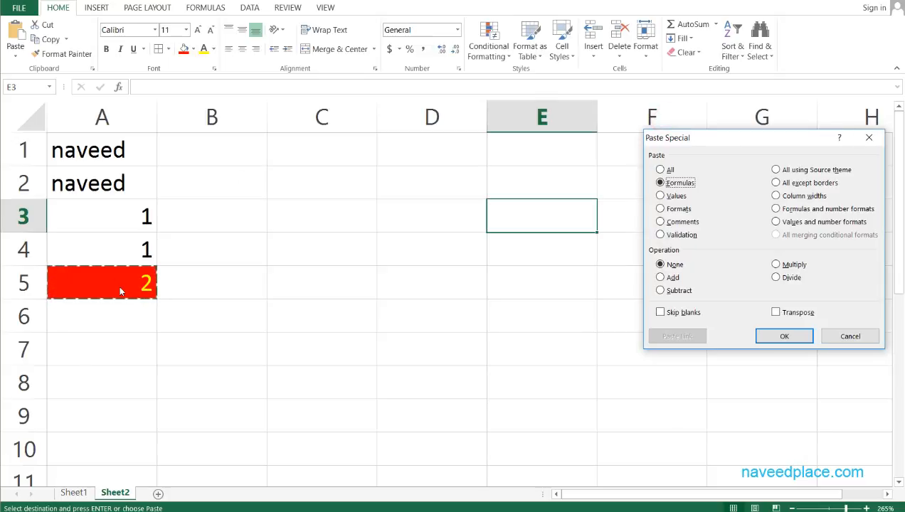
click(782, 335)
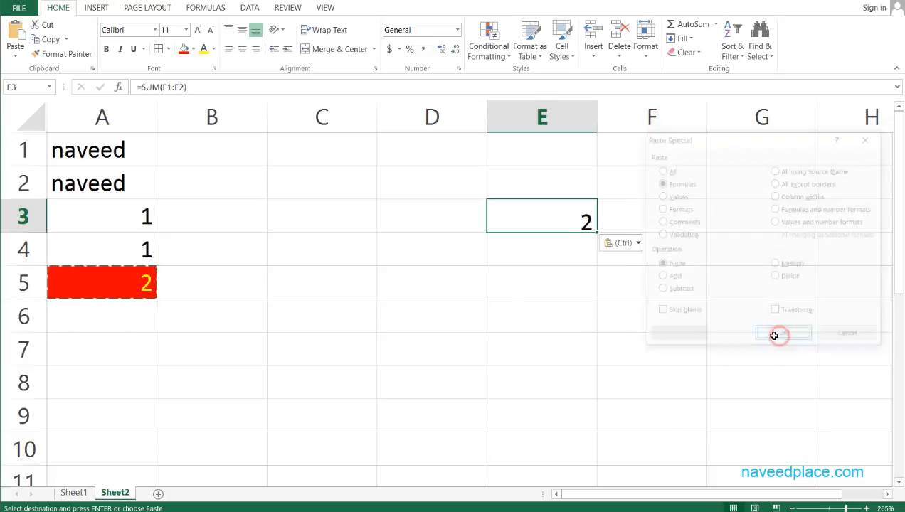
Compare the formula pasted in cell E3 with the original formula in cell A5
double_click(572, 216)
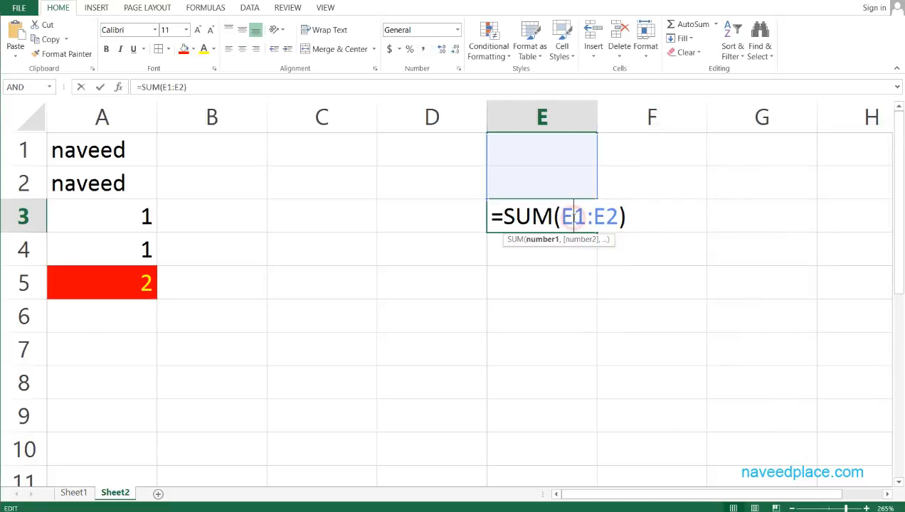
key(Escape)
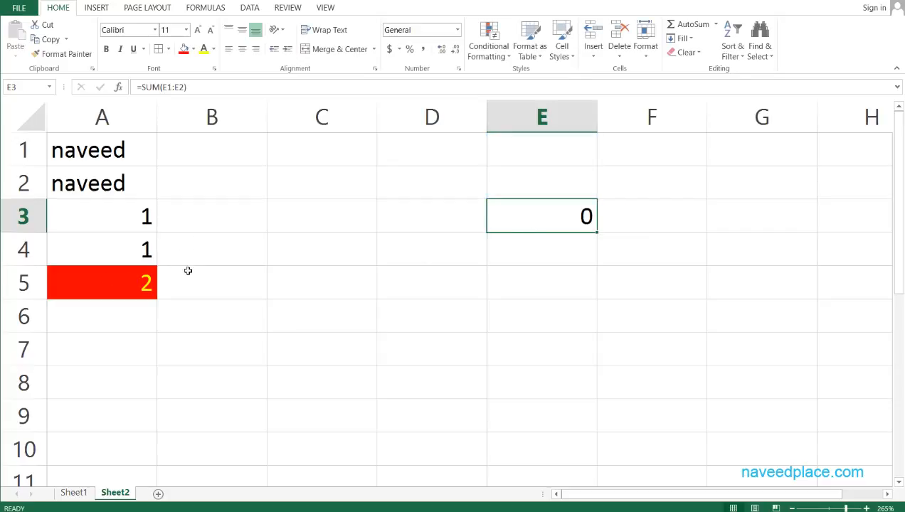
double_click(118, 291)
key(Escape)
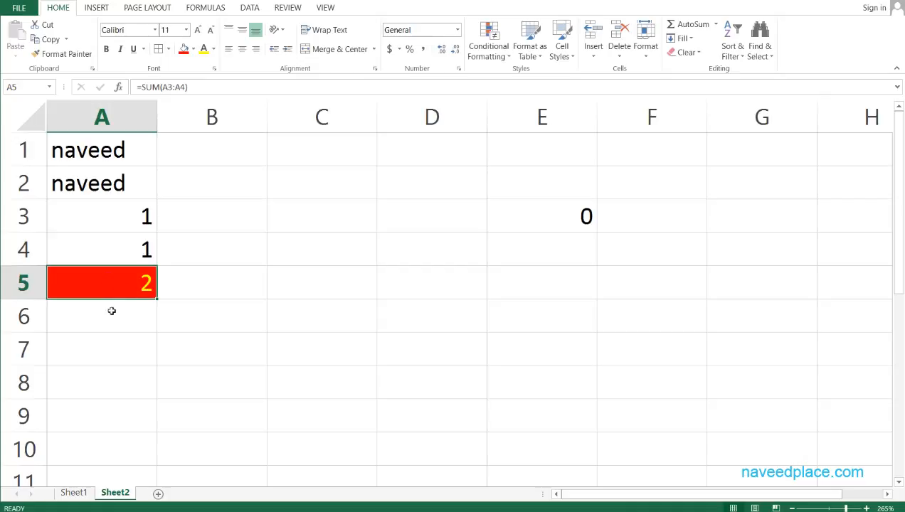
double_click(569, 222)
key(Escape)
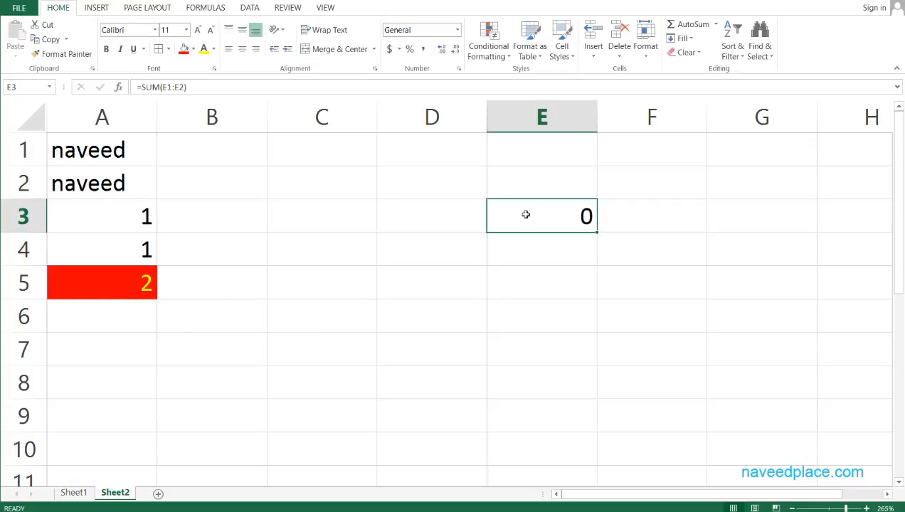
Copy cell A5 and paste only its value into cell E4 using Paste Special with the Values option
click(138, 287)
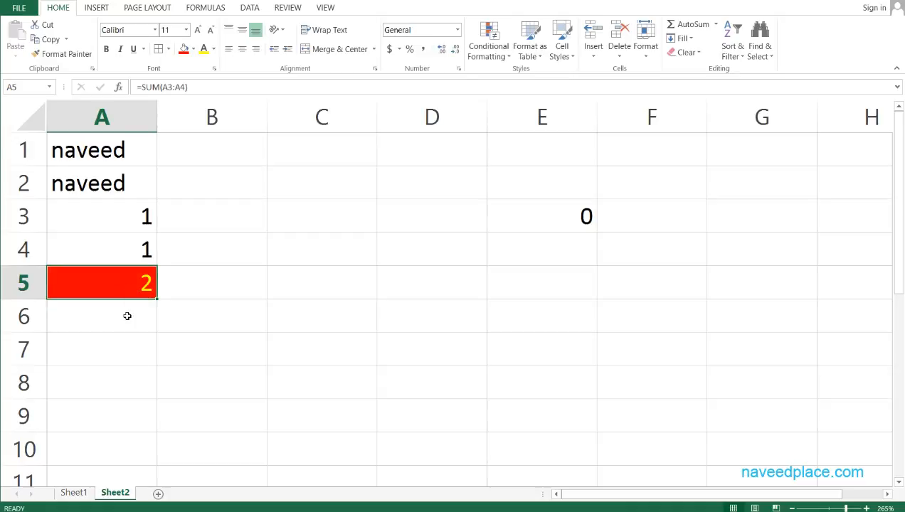
key(ctrl+c)
click(512, 262)
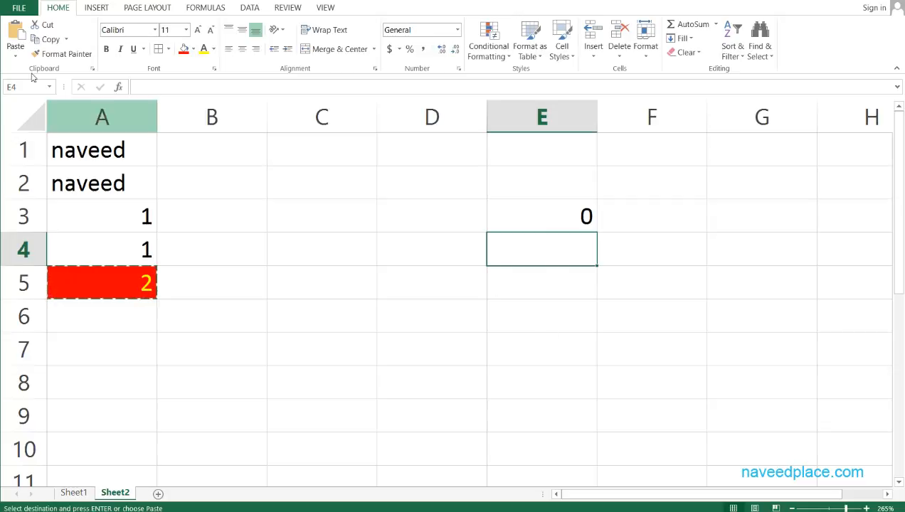
click(15, 56)
click(34, 190)
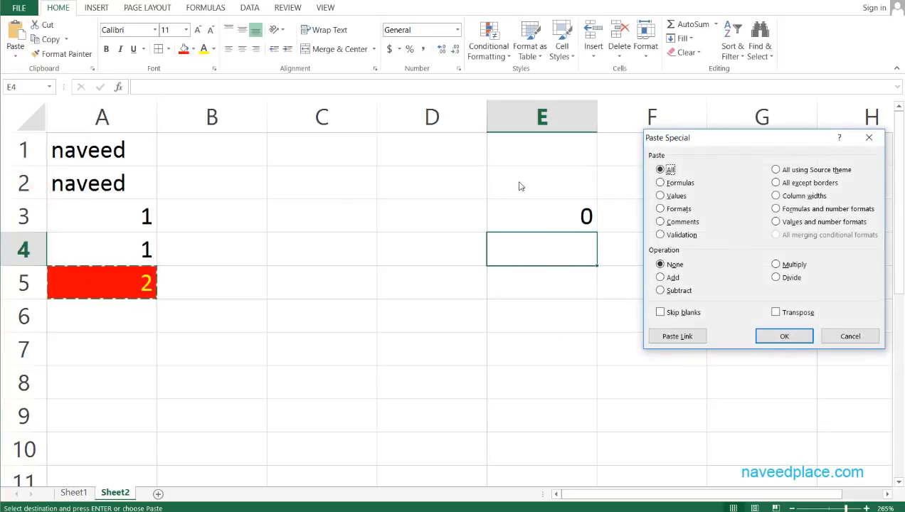
click(662, 197)
click(784, 336)
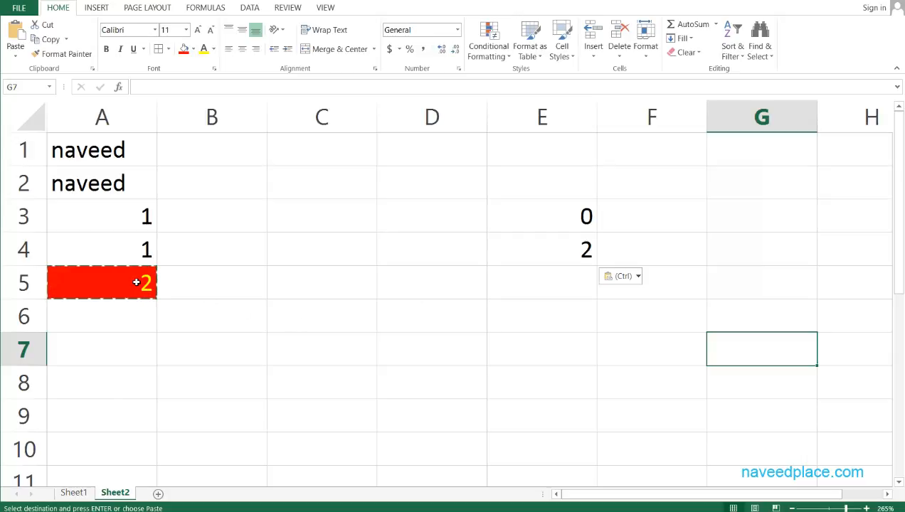
Compare the content of cell E4 with the formula in the source cell A5
click(572, 251)
double_click(582, 256)
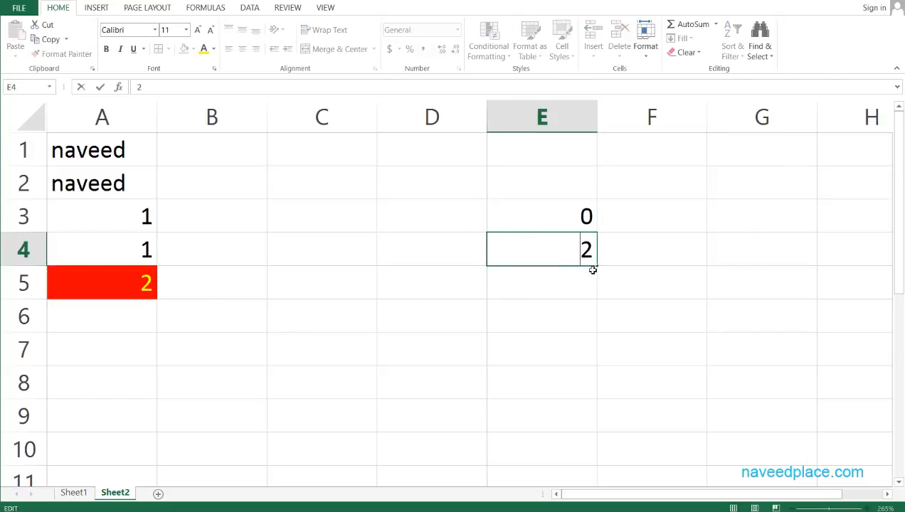
click(558, 292)
click(572, 251)
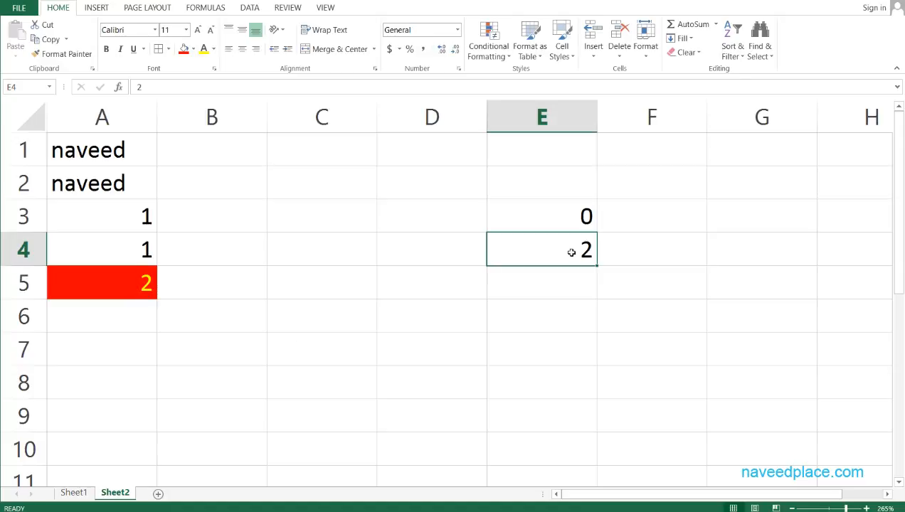
double_click(113, 293)
click(190, 341)
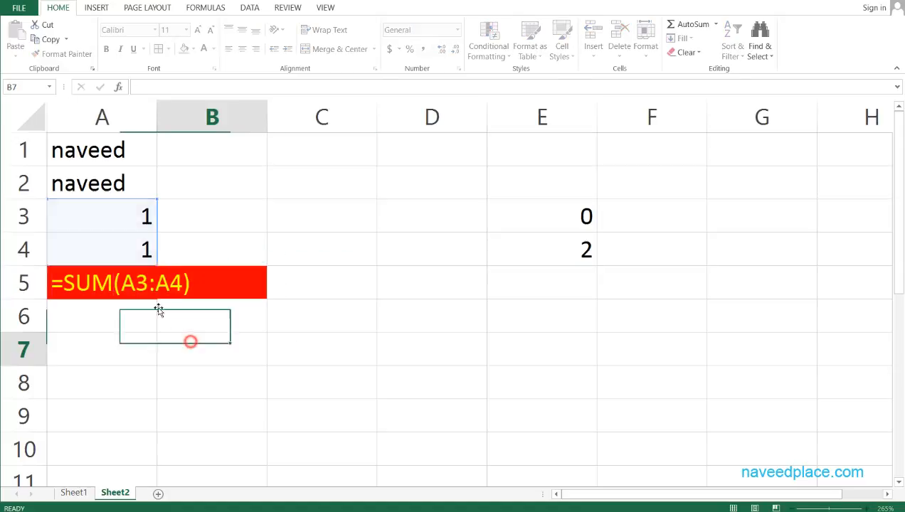
Copy cell A5 and paste only its formatting into cell E6 using Paste Special with the Formats option
click(105, 277)
key(ctrl+c)
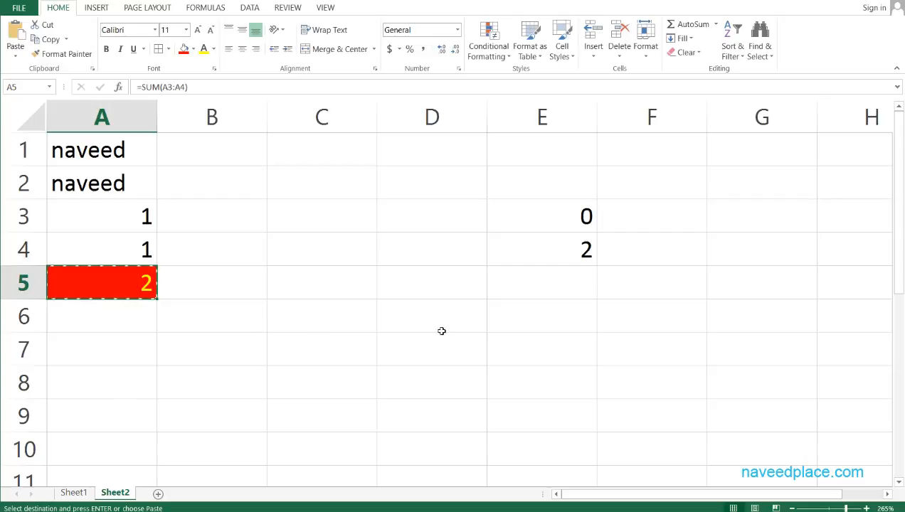
click(568, 323)
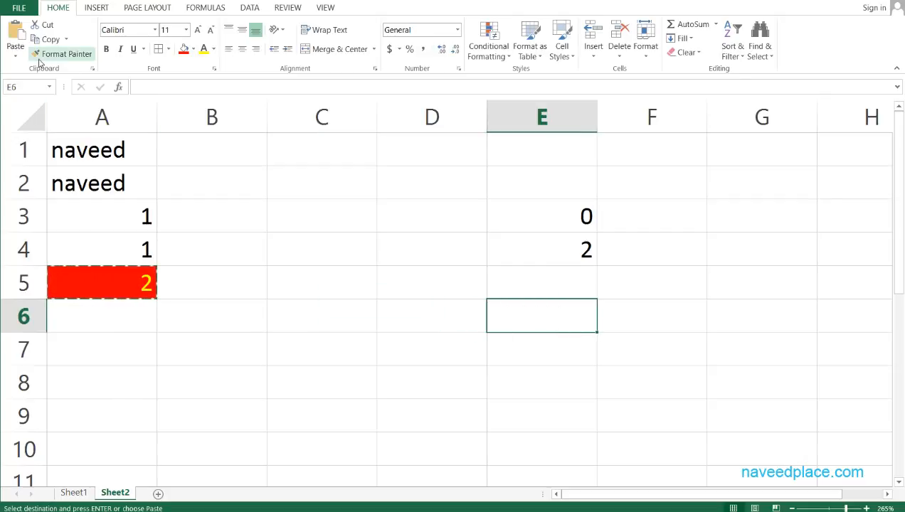
click(15, 56)
click(65, 189)
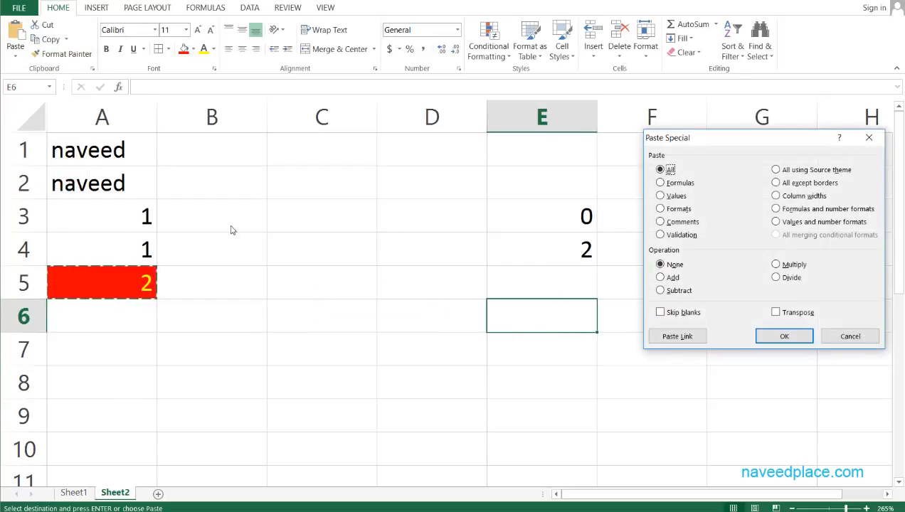
click(662, 208)
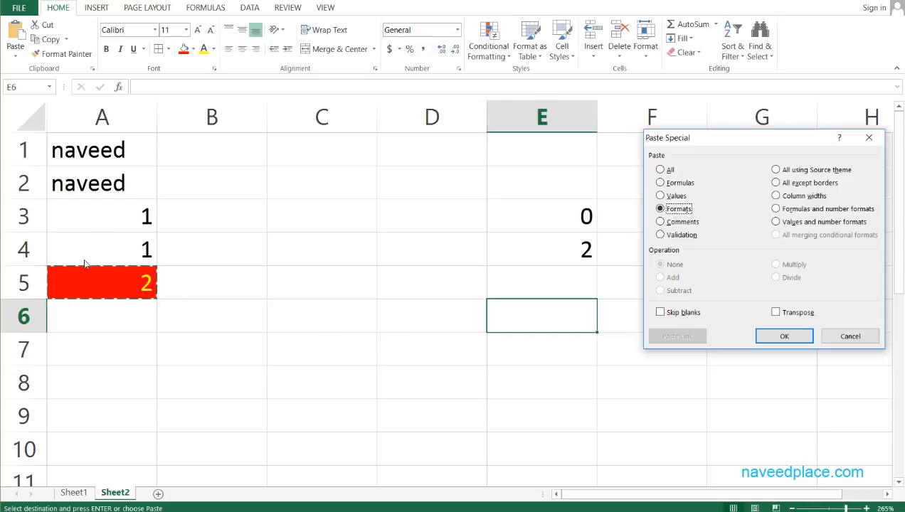
click(778, 340)
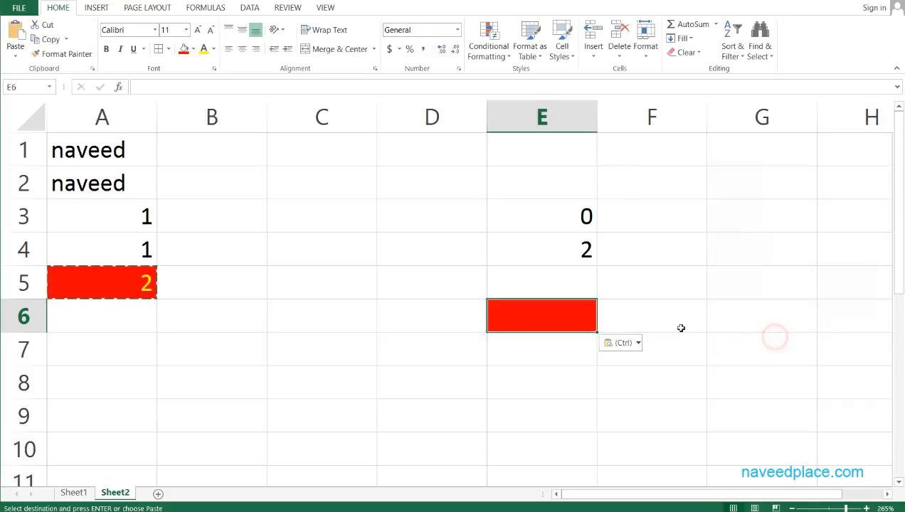
Check that cell E6 holds no content, and enter in it the same name as in cell A1
click(502, 340)
click(554, 317)
double_click(553, 317)
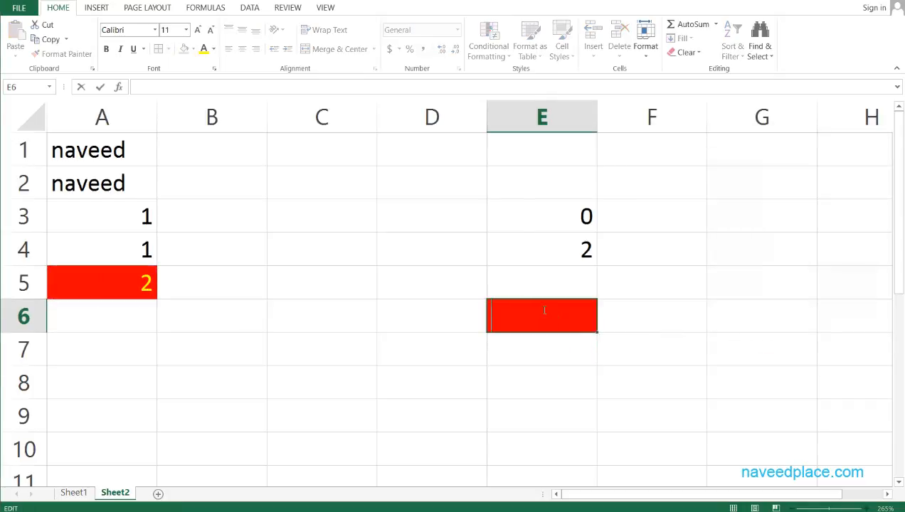
key(Escape)
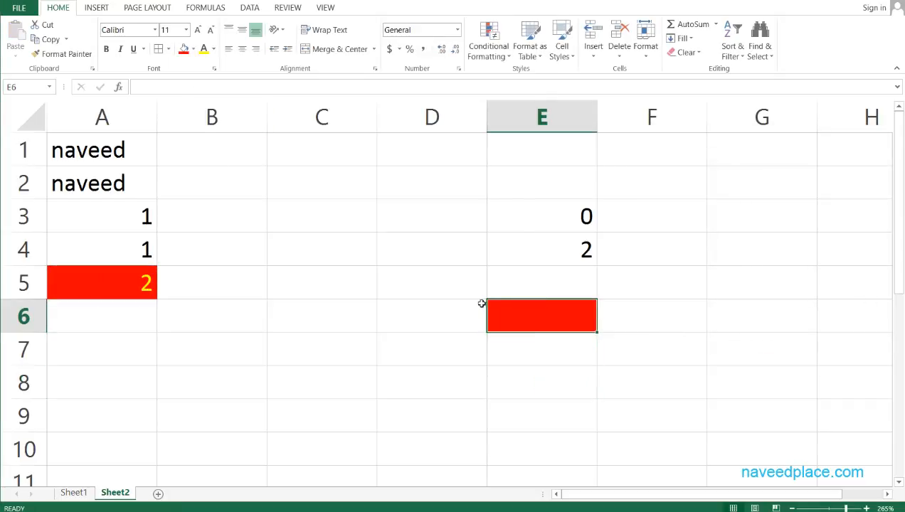
click(542, 308)
text(naveed)
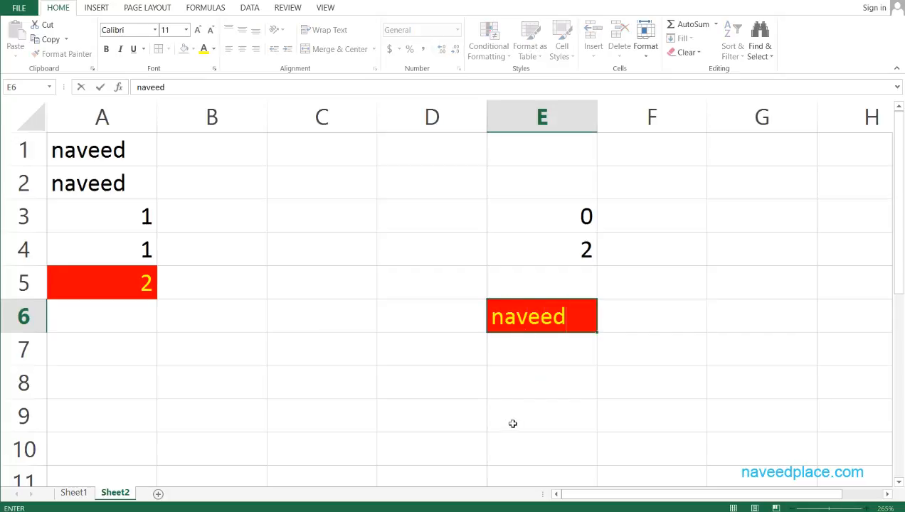
click(513, 424)
click(526, 316)
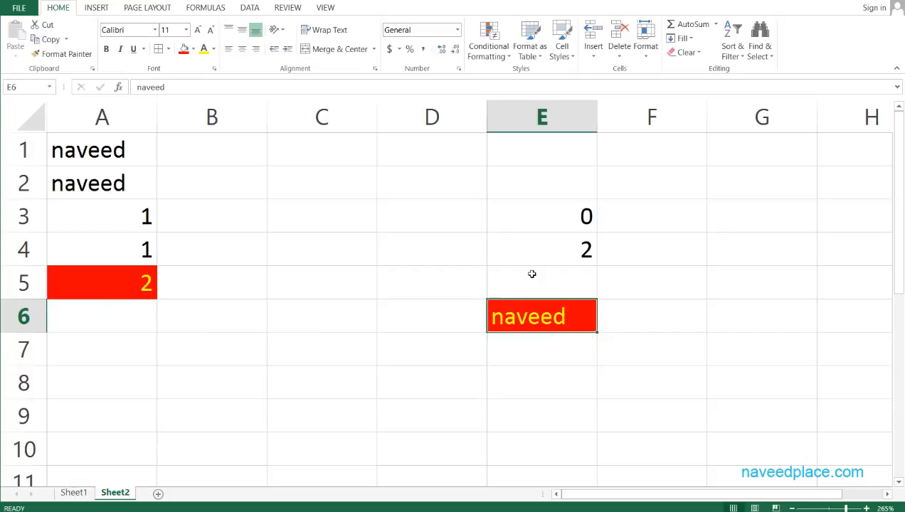
Copy cell A5, review the Paste Special options with cell E8 as the destination, and close the dialog without pasting
drag(511, 260, 554, 390)
click(662, 350)
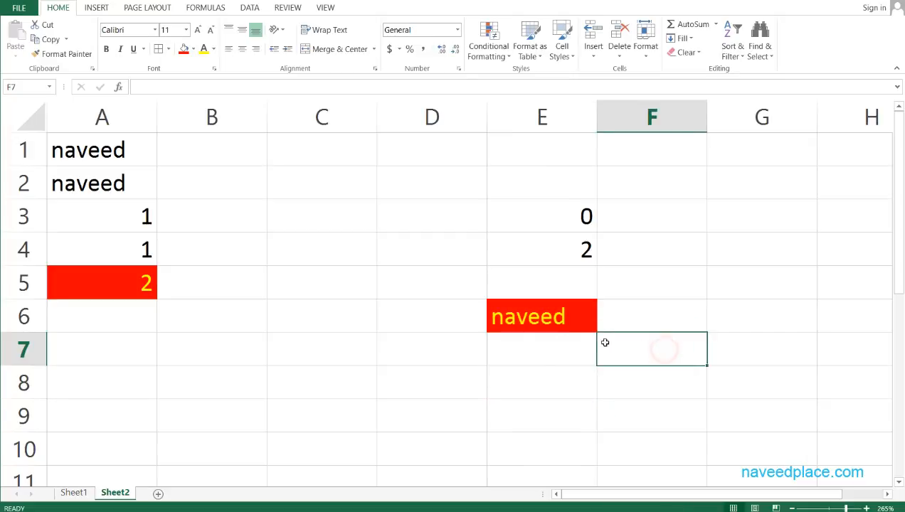
click(106, 283)
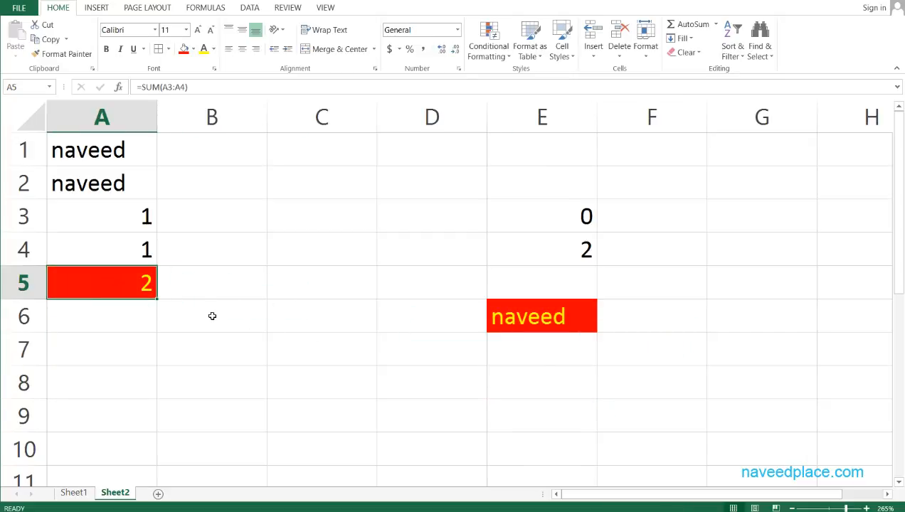
key(ctrl+c)
click(539, 371)
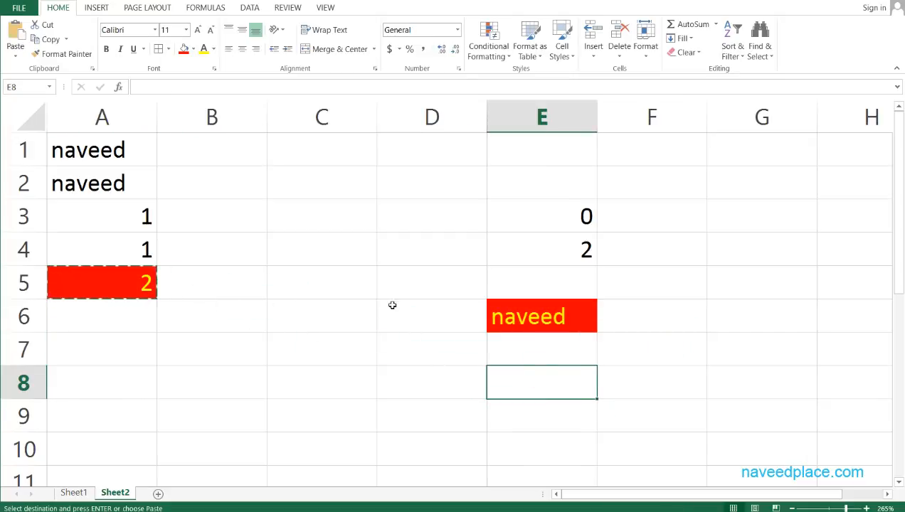
click(17, 52)
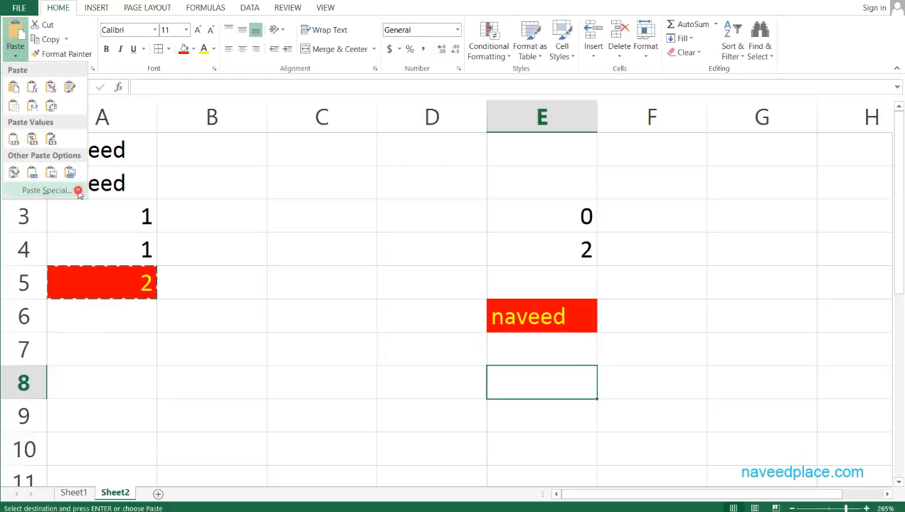
click(47, 191)
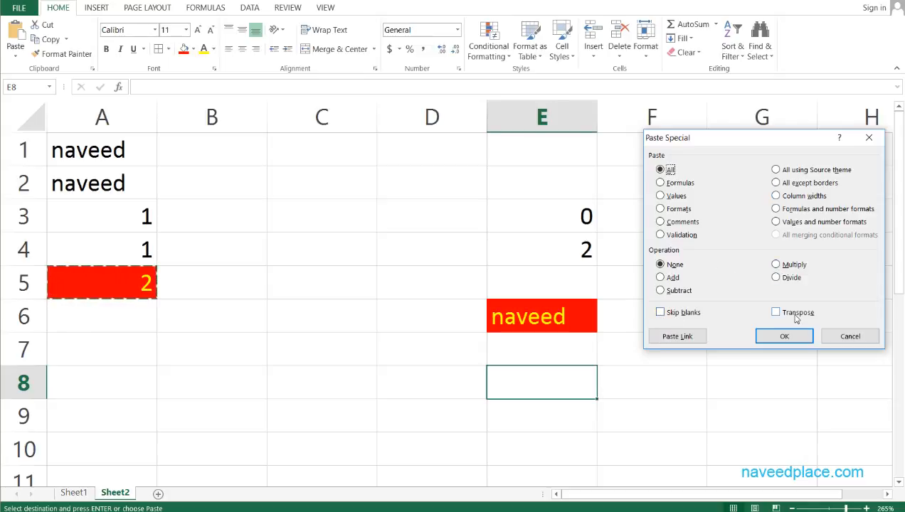
click(851, 337)
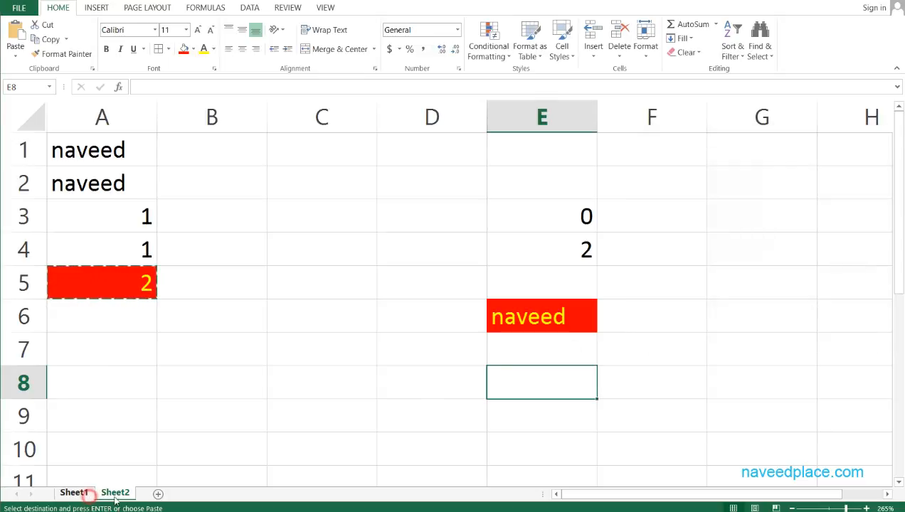
Insert a new worksheet between Sheet1 and Sheet2
click(78, 492)
click(158, 494)
click(117, 207)
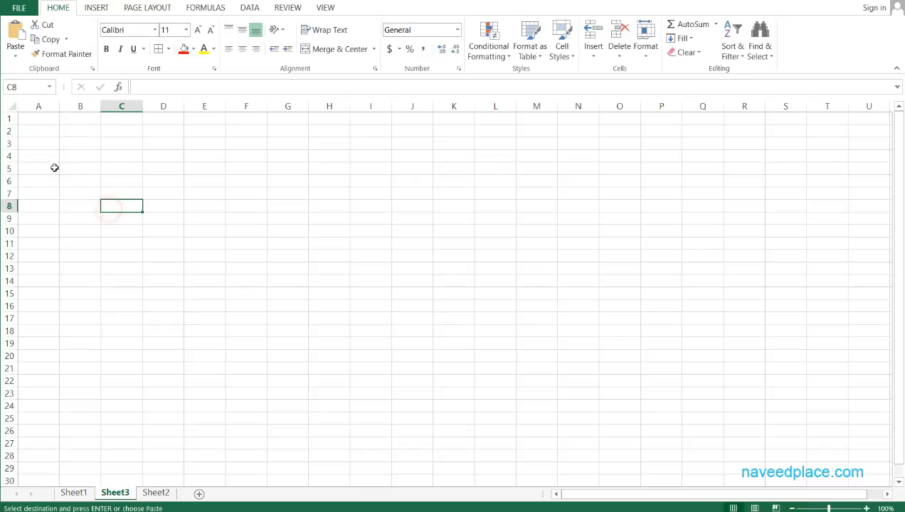
Enter the headings "names" in cell A1 and "Courses" in cell B1 of the new sheet
ctrl+scroll(64, 157, up, 8)
ctrl+scroll(74, 153, up, 4)
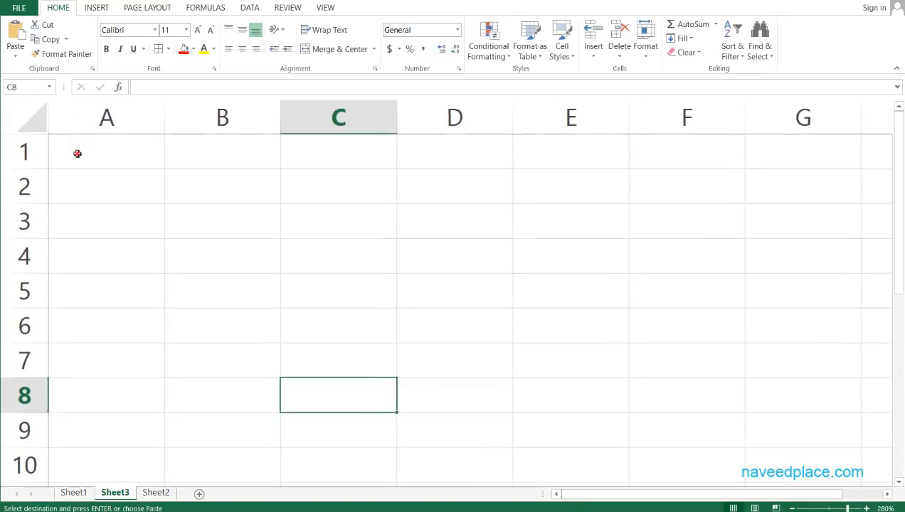
click(77, 154)
text(a)
key(BackSpace)
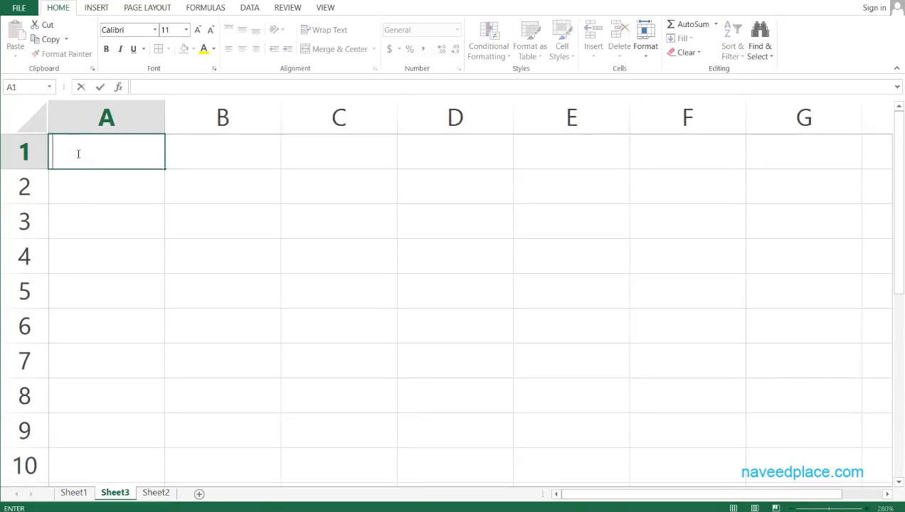
text(names)
key(Tab)
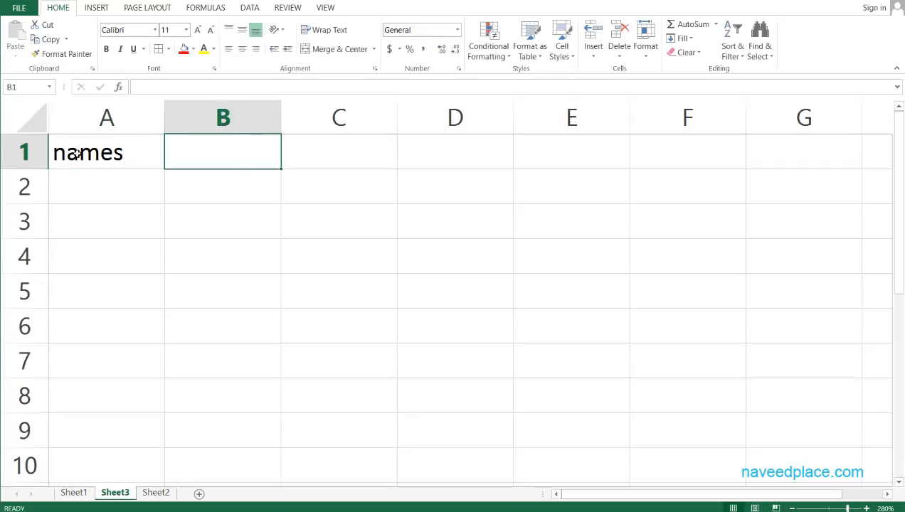
text(o)
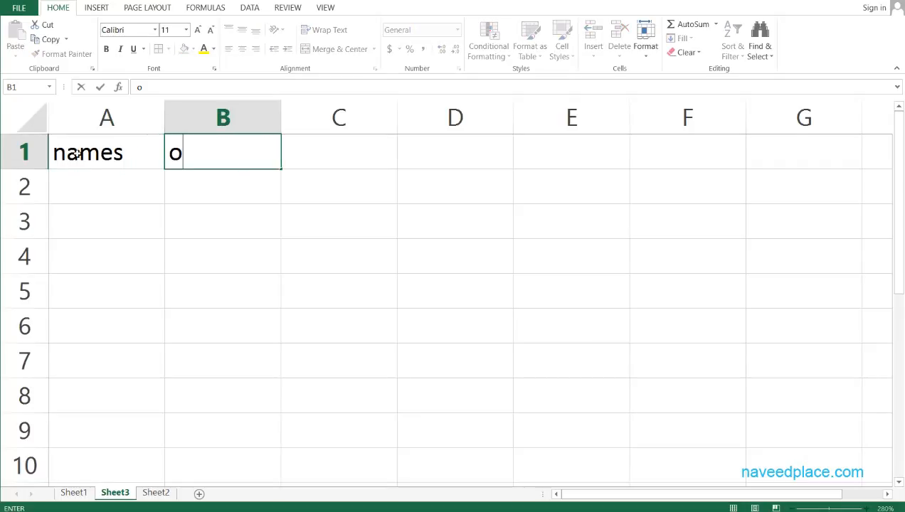
key(BackSpace)
text(Course)
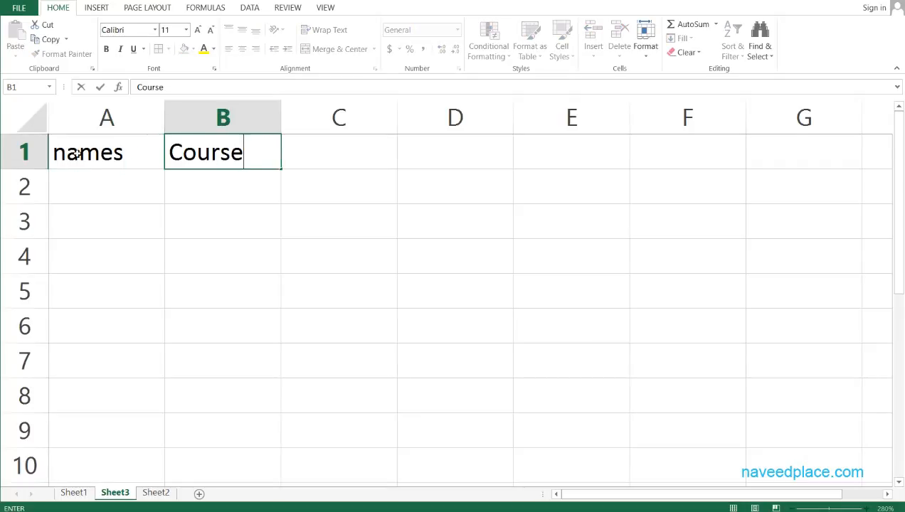
text(s)
click(92, 187)
Copy the headings in A1:B1 and paste them vertically from cell A4 using Paste Special with Transpose
drag(97, 151, 210, 156)
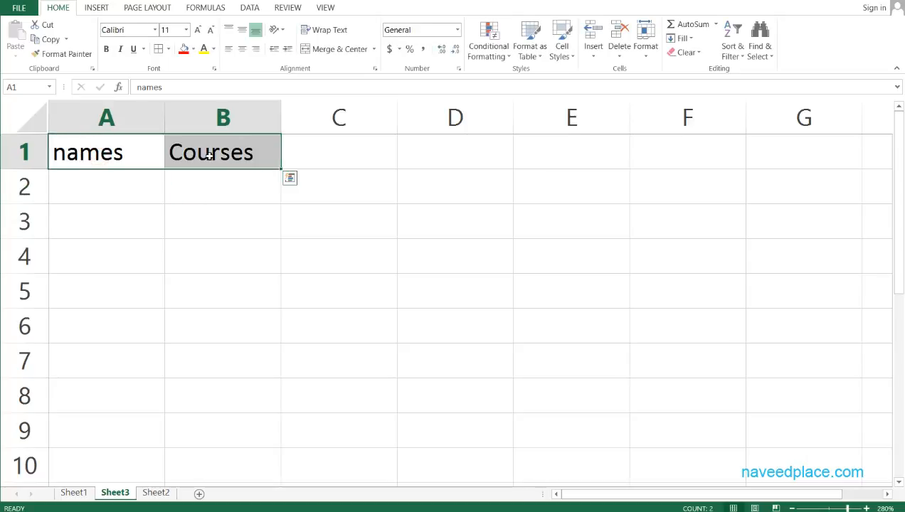
key(ctrl+c)
click(97, 266)
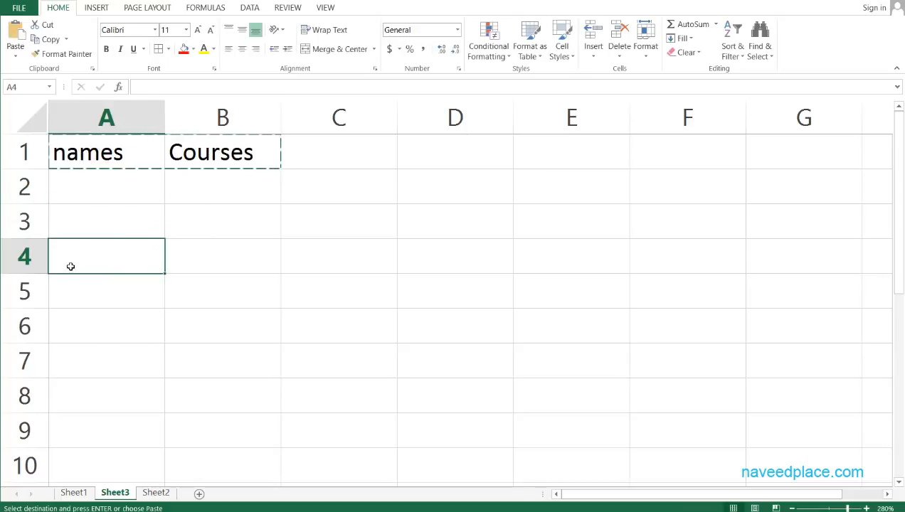
click(16, 56)
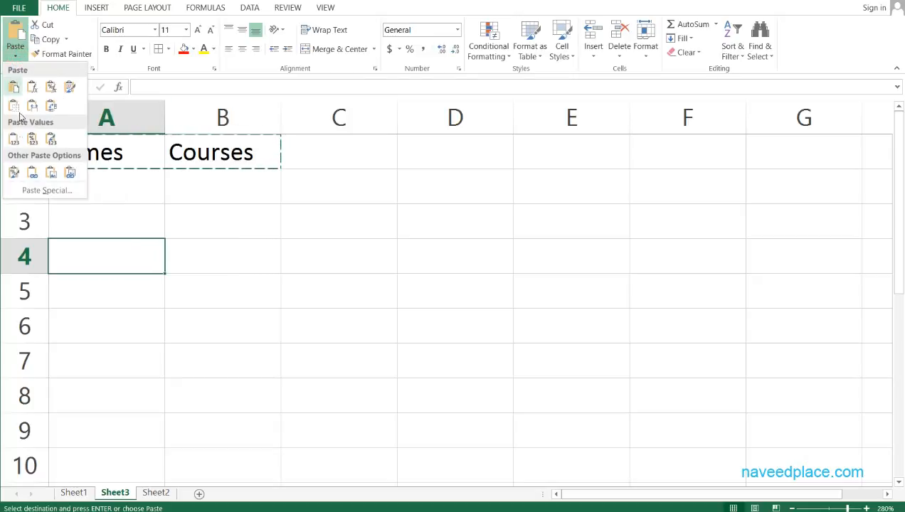
click(32, 190)
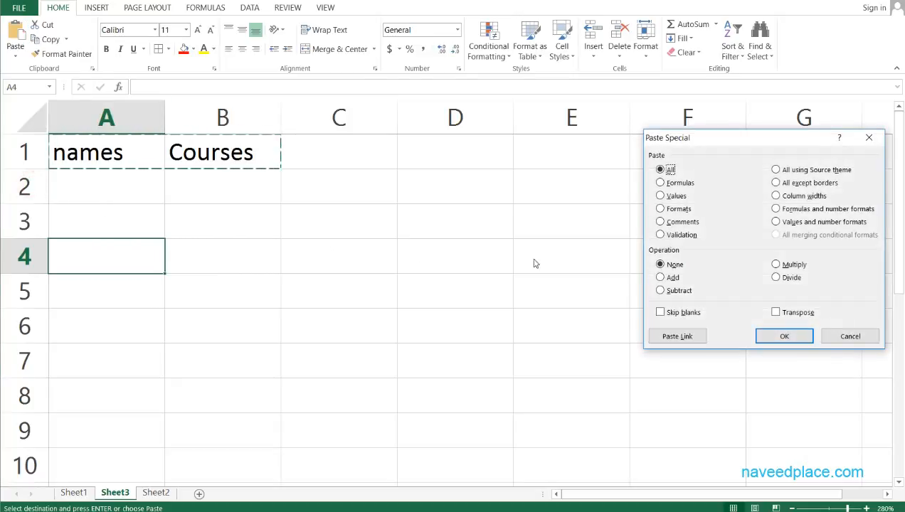
click(775, 313)
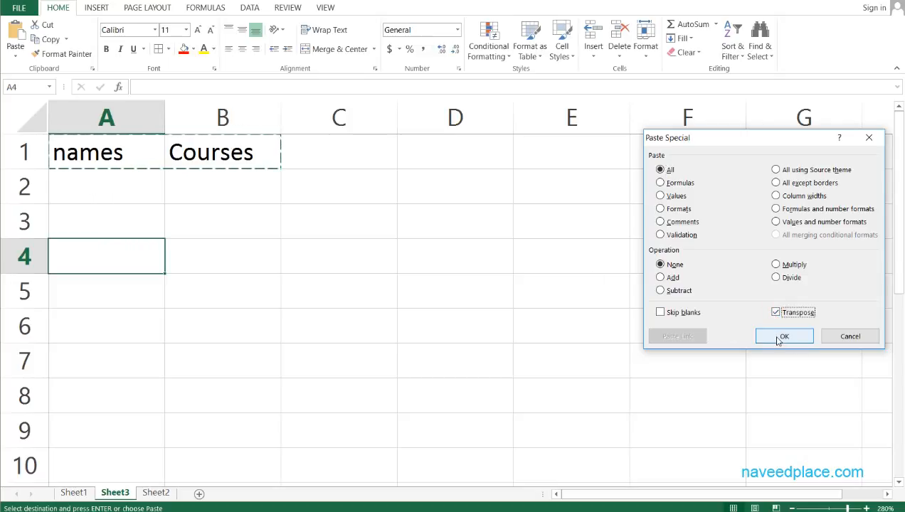
click(777, 340)
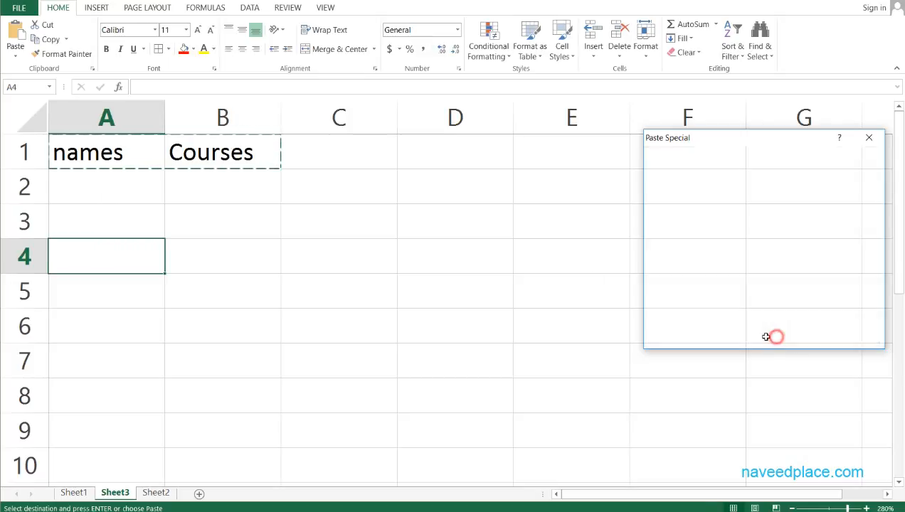
Compare the transposed entries in A4:A5 with the original headings in A1:B1
click(104, 355)
click(192, 162)
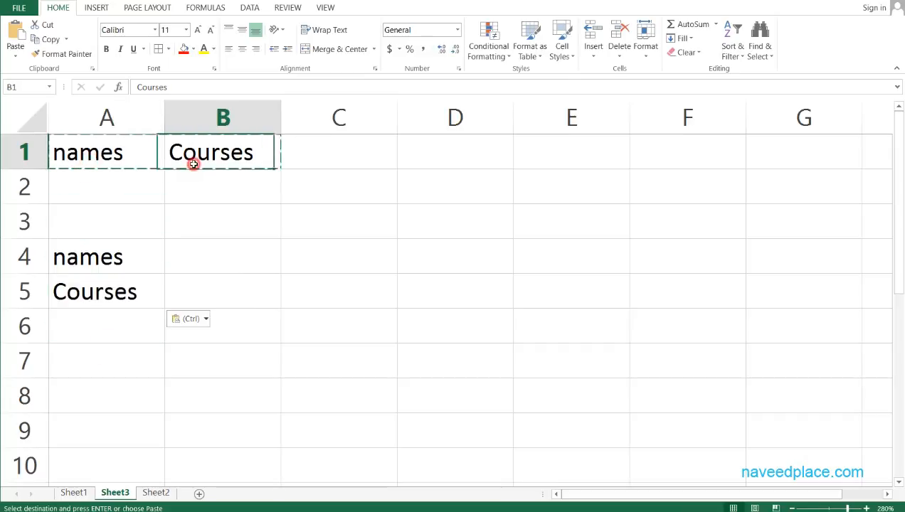
click(86, 166)
click(143, 224)
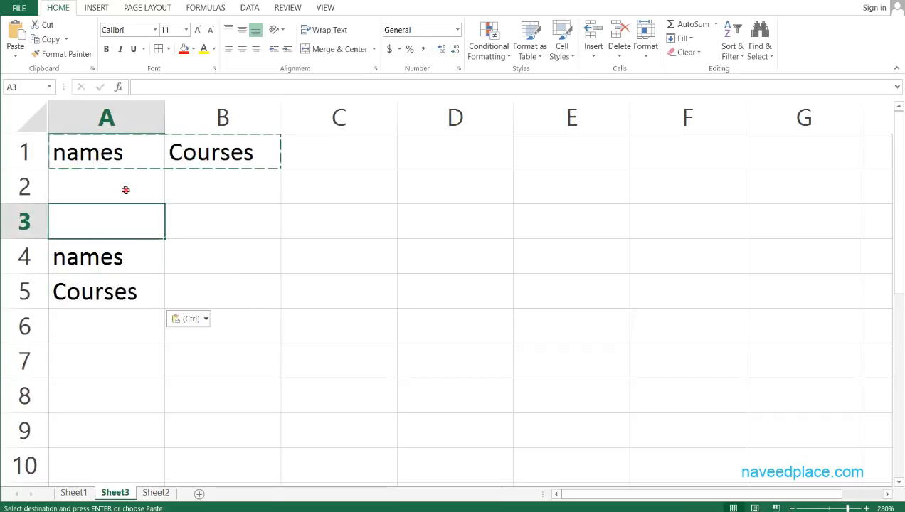
click(125, 189)
click(125, 164)
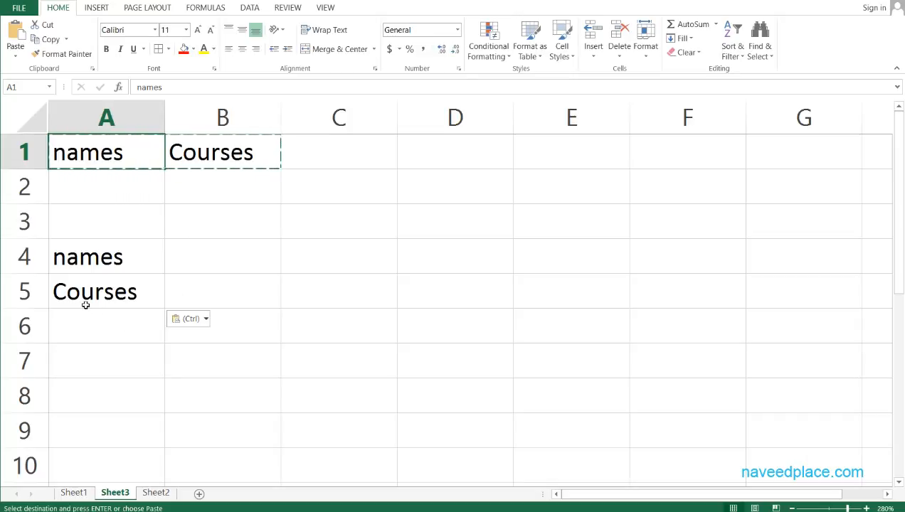
click(104, 235)
Try copying the headings one at a time, pasting A1 into A6 and copying B1 for A7, and undo the paste
click(83, 151)
key(ctrl+c)
click(89, 335)
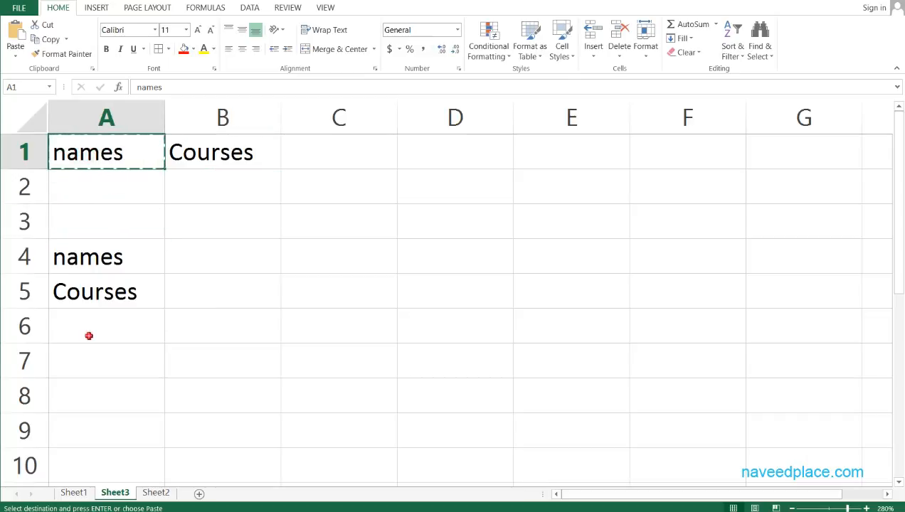
key(ctrl+v)
click(239, 155)
key(ctrl+c)
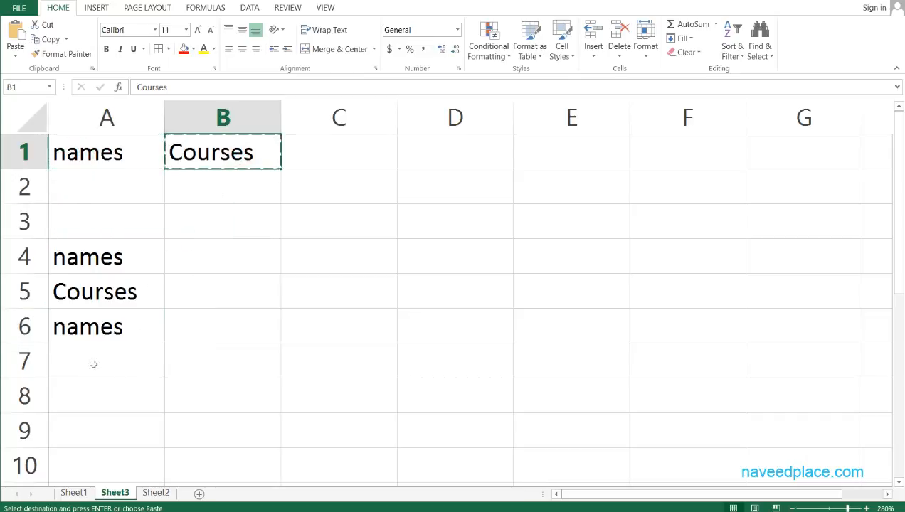
click(93, 359)
key(ctrl+z)
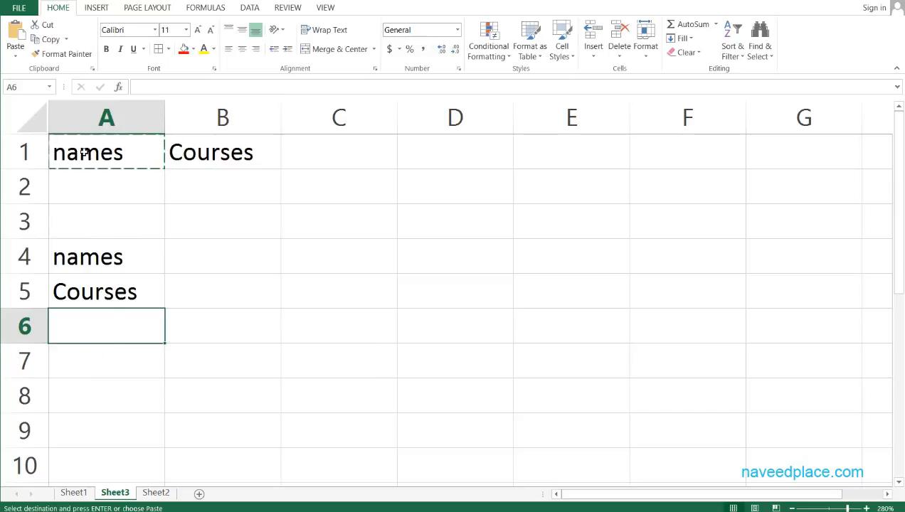
drag(84, 152, 213, 152)
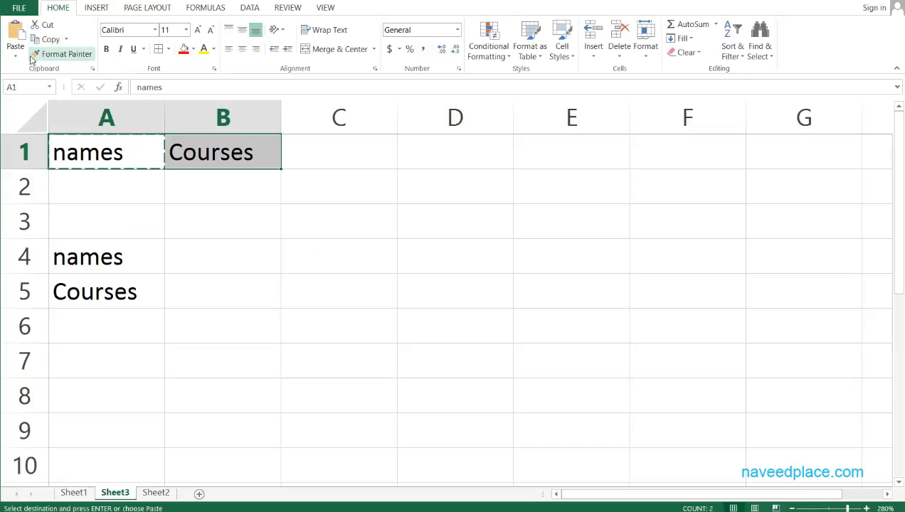
Enter 1 in cell C4 and fill the block C4:F9 from it, giving the columns the numbers 1 to 4
click(353, 249)
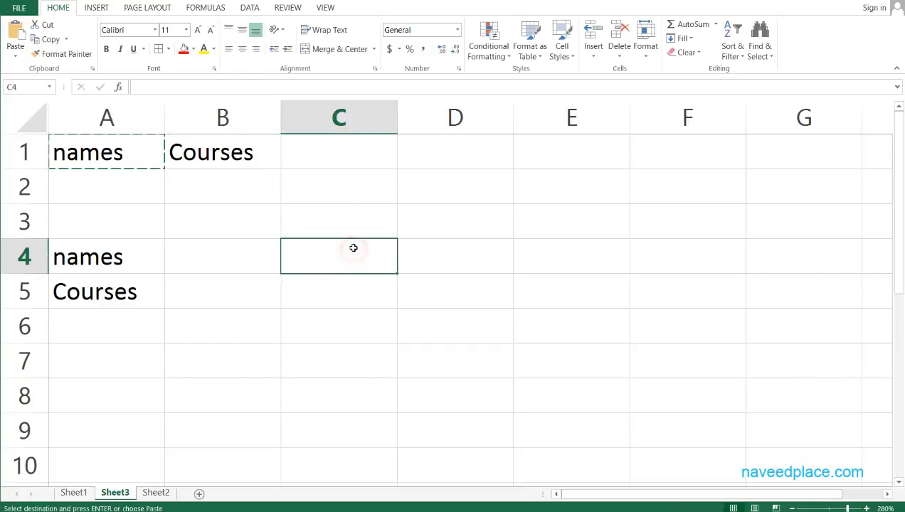
text(1)
key(Return)
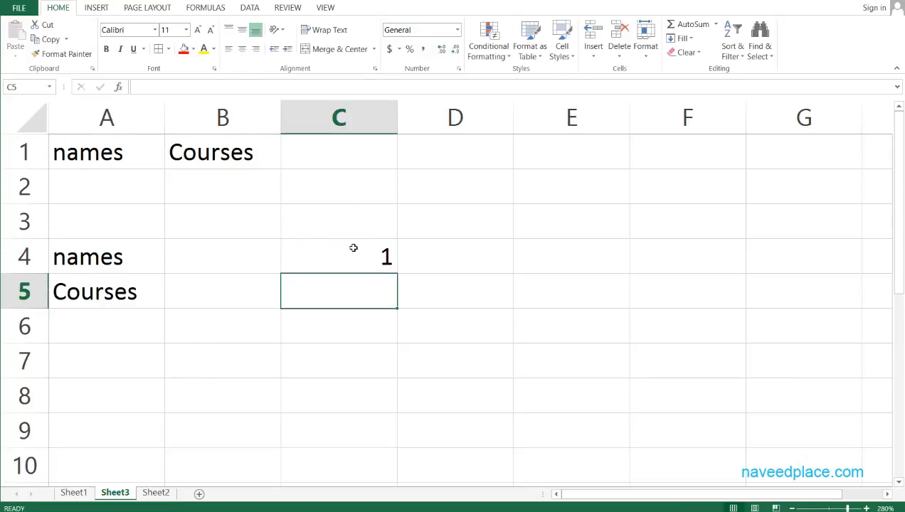
click(354, 247)
drag(396, 274, 753, 443)
click(783, 315)
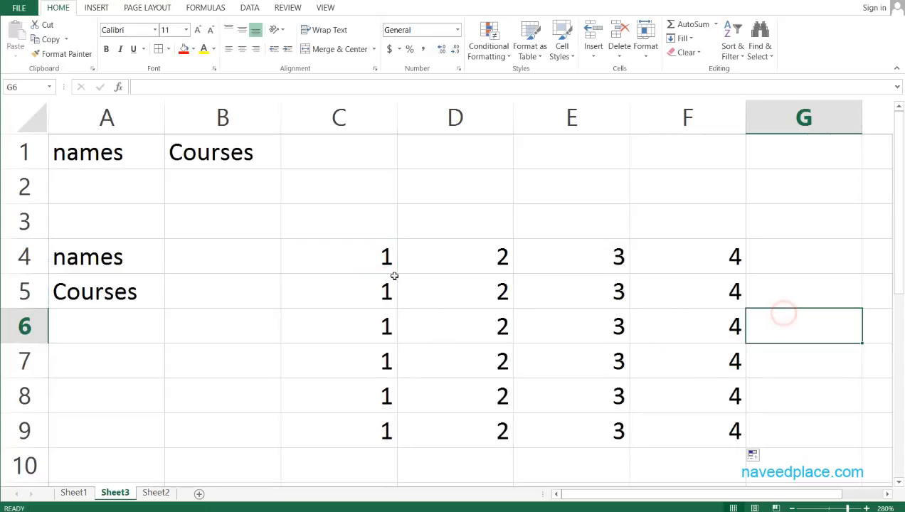
Enter the value 1 in both cells C1 and D1
click(349, 164)
text(1)
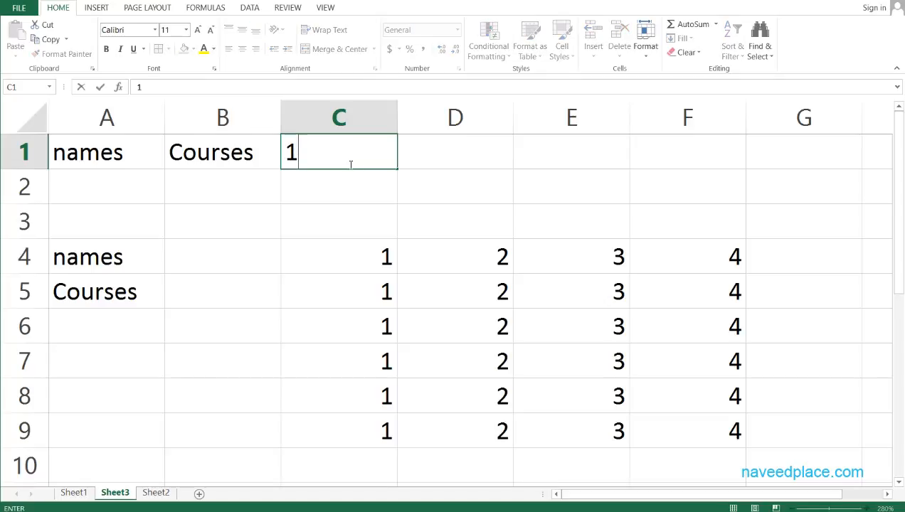
key(BackSpace)
text(1)
key(Return)
key(Right)
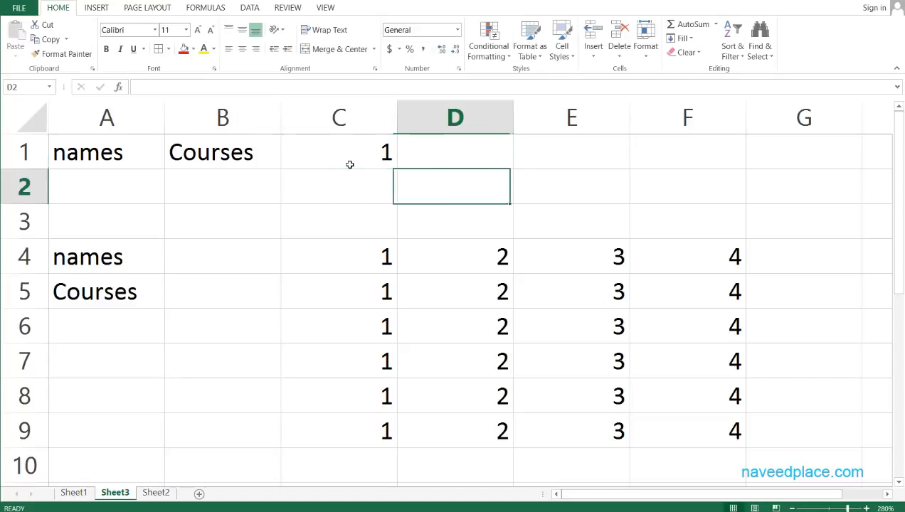
key(Up)
text(1)
key(Return)
Copy C1:D1 and paste it onto C4:D4 through Paste Special with the Add operation
drag(350, 164, 440, 164)
key(ctrl+c)
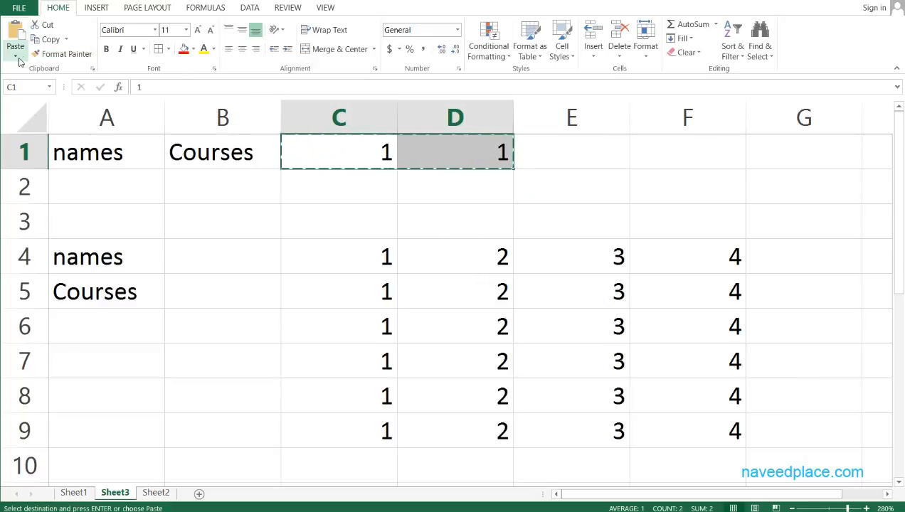
drag(332, 253, 487, 255)
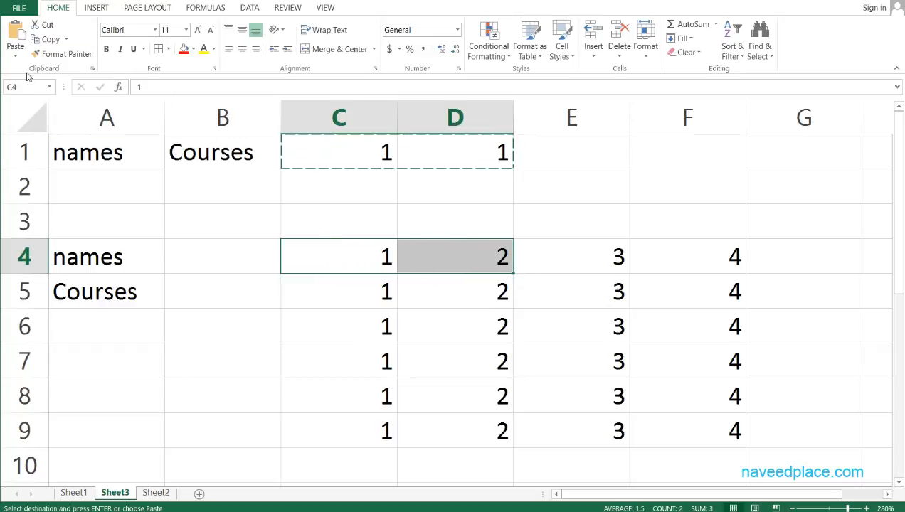
click(17, 51)
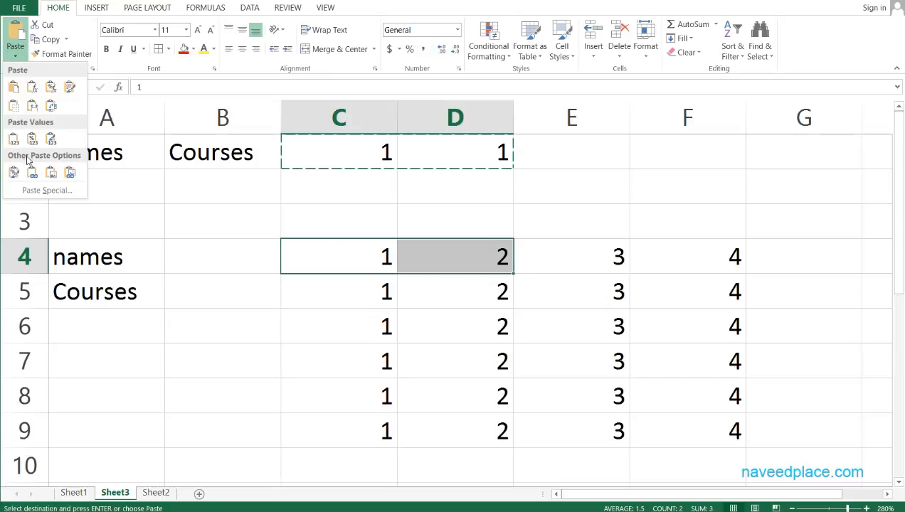
click(43, 190)
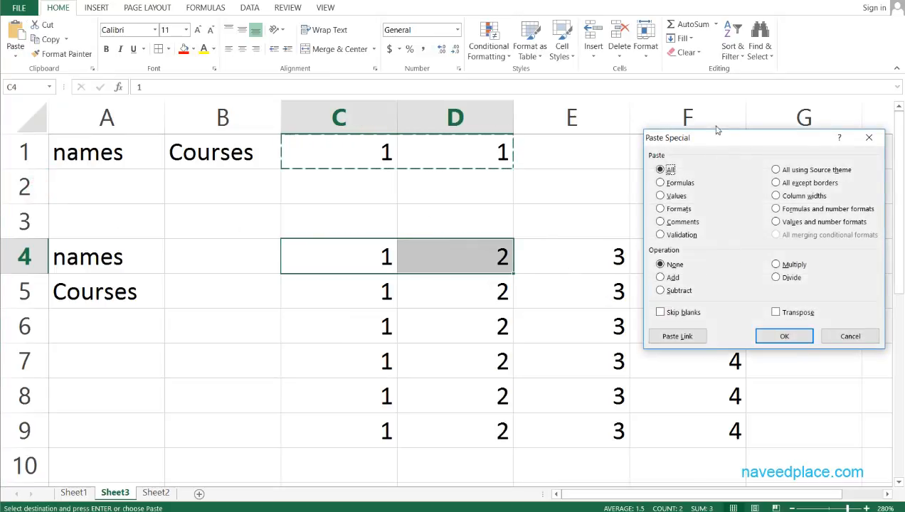
drag(717, 130, 88, 102)
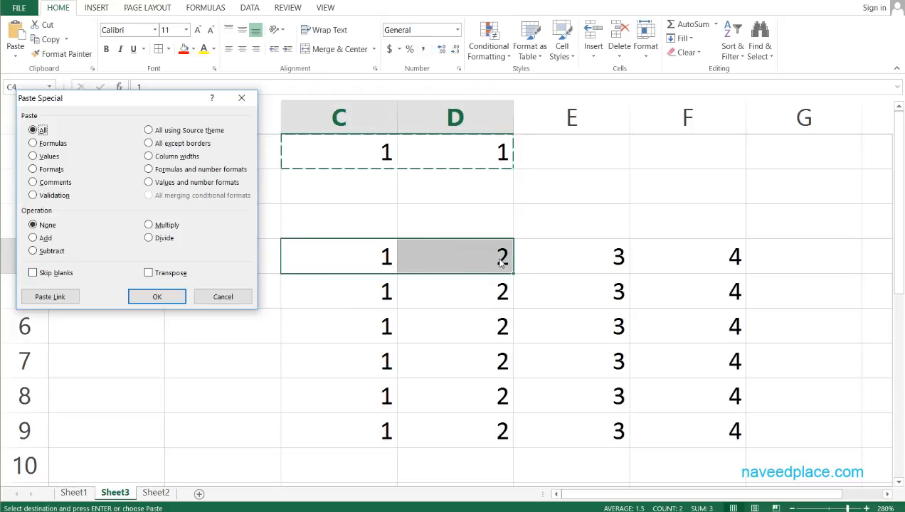
click(34, 240)
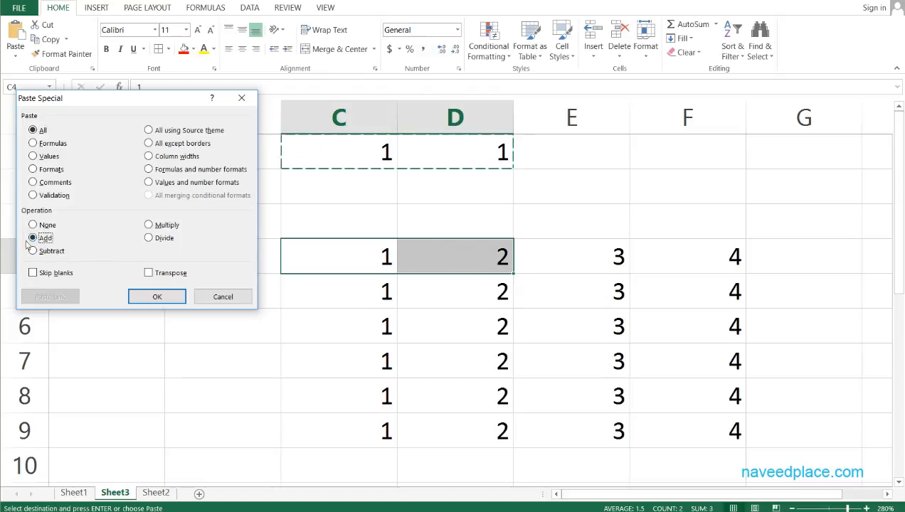
click(157, 298)
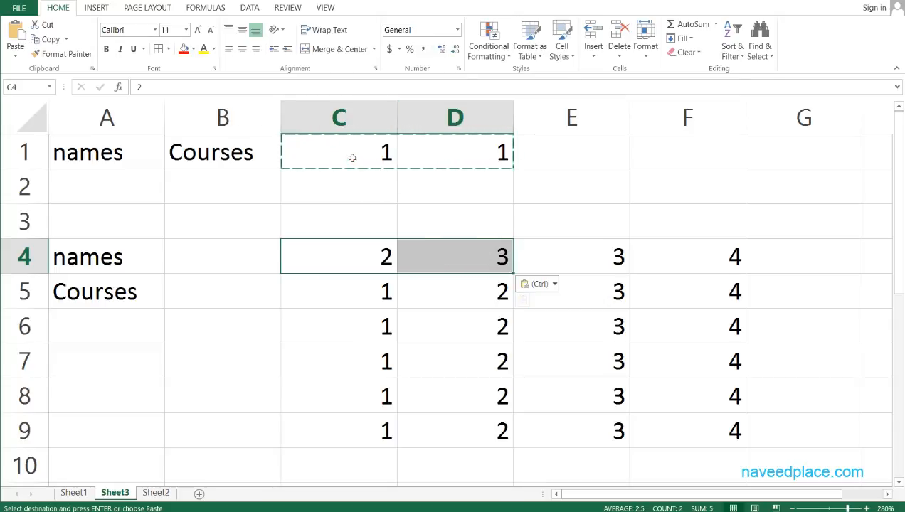
Paste the copied C1:D1 values onto C5:D5 through Paste Special with the Multiply operation
drag(355, 154, 479, 164)
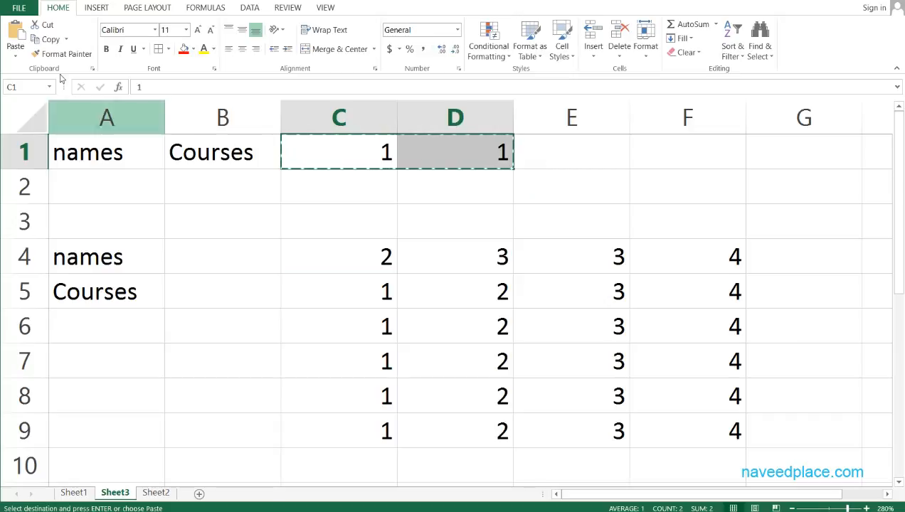
drag(353, 289, 483, 295)
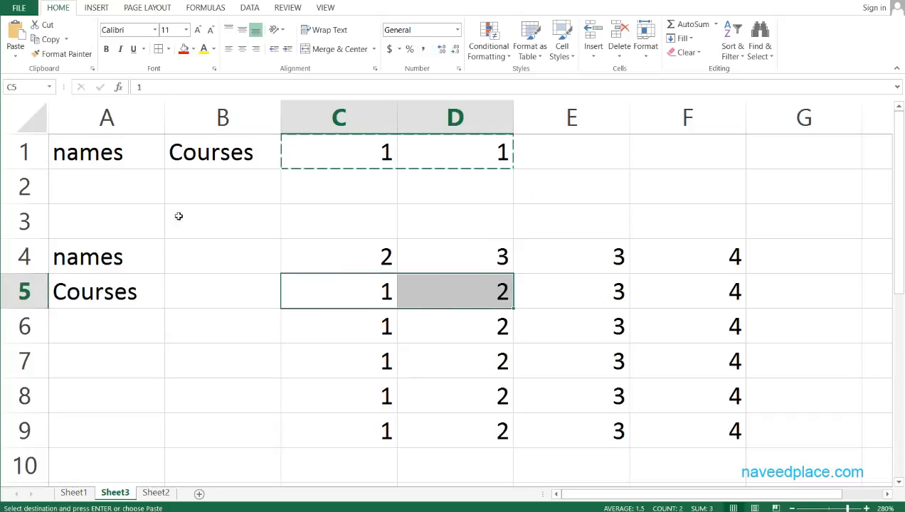
click(15, 56)
click(39, 190)
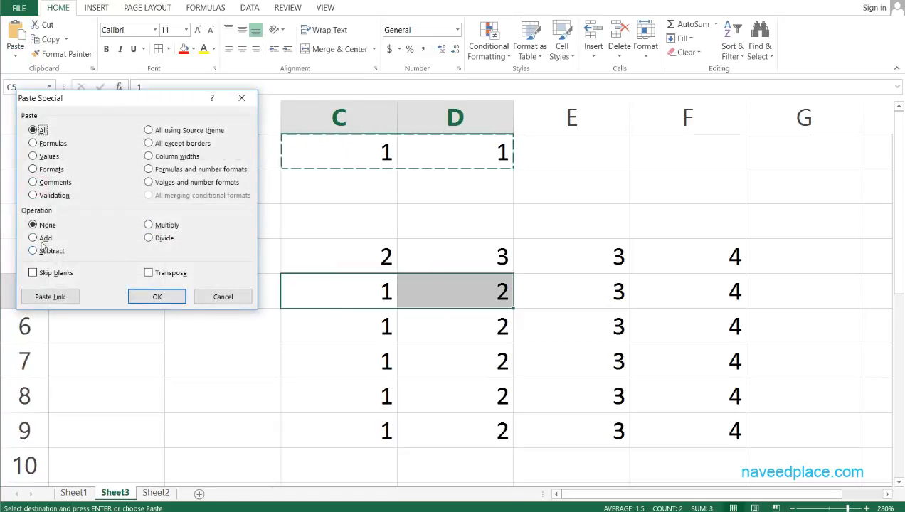
click(149, 226)
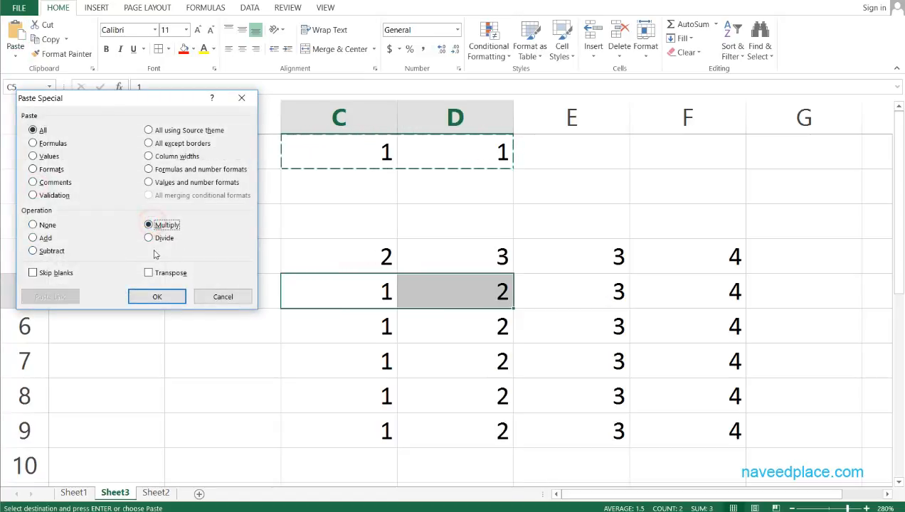
click(168, 296)
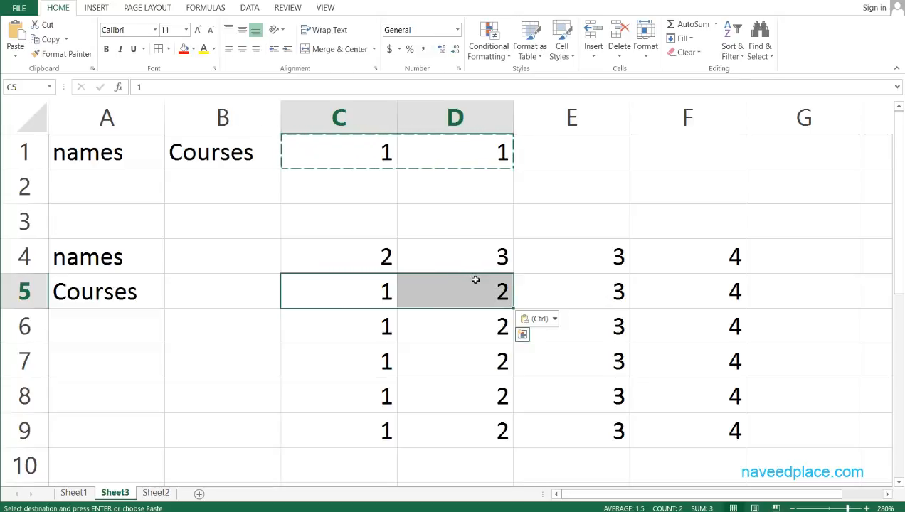
Reselect the two numbers in C1:D1 and copy them again
click(15, 56)
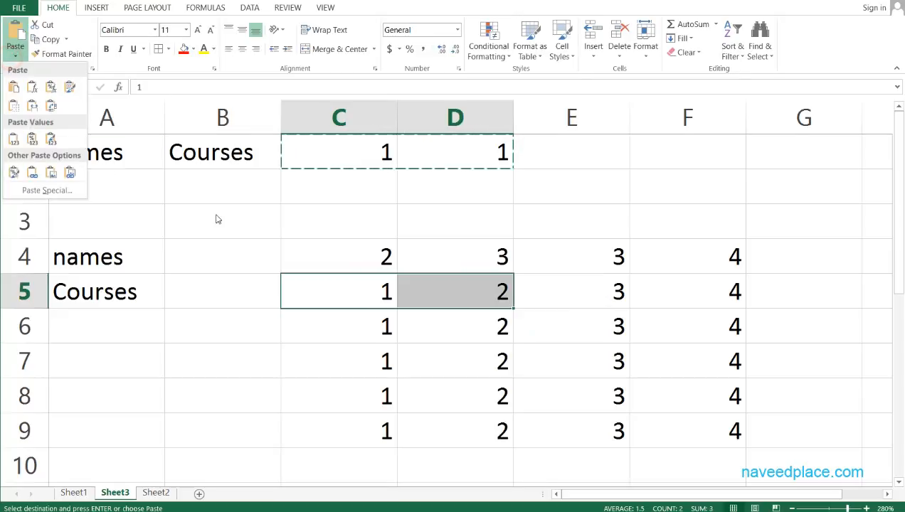
click(277, 209)
drag(285, 151, 470, 154)
click(470, 155)
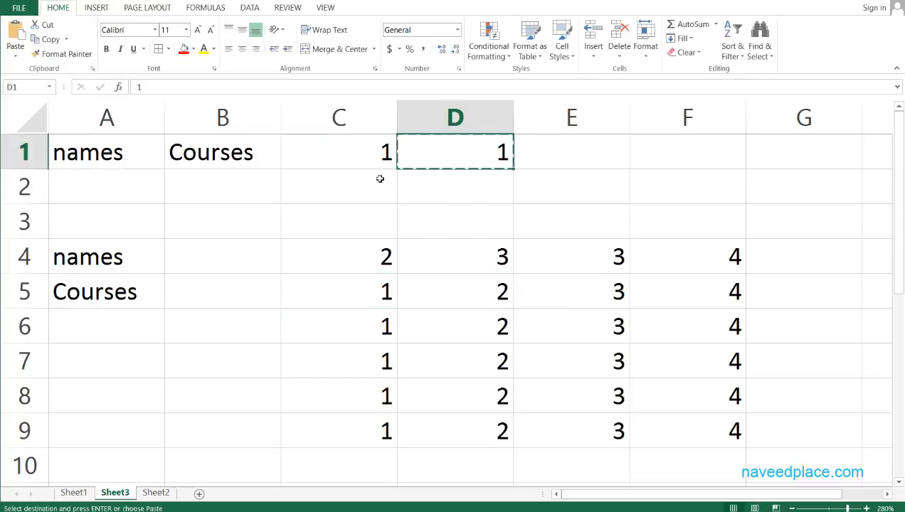
drag(324, 151, 470, 152)
ctrl+click(470, 153)
key(ctrl+c)
click(532, 238)
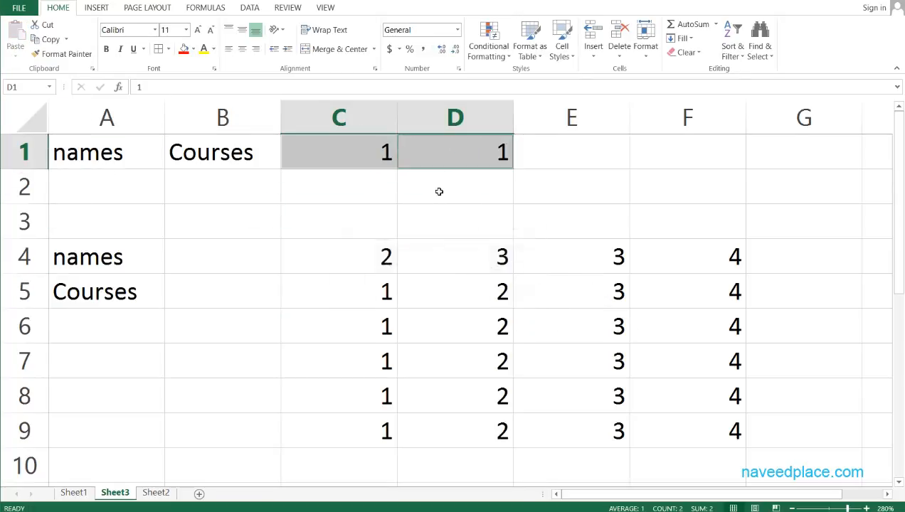
key(ctrl+c)
click(530, 236)
drag(325, 157, 464, 158)
key(ctrl+c)
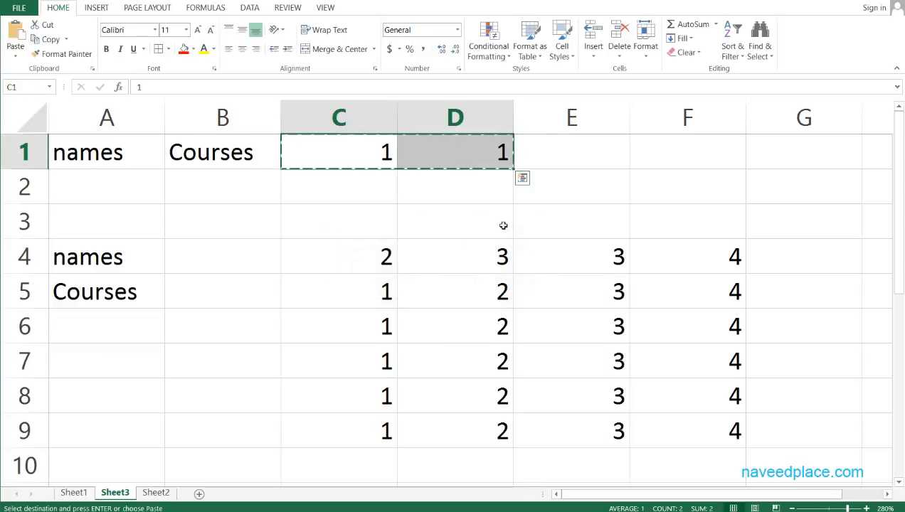
Paste the copied numbers onto E5:F5 through Paste Special with the Add operation
drag(592, 282, 699, 293)
click(695, 298)
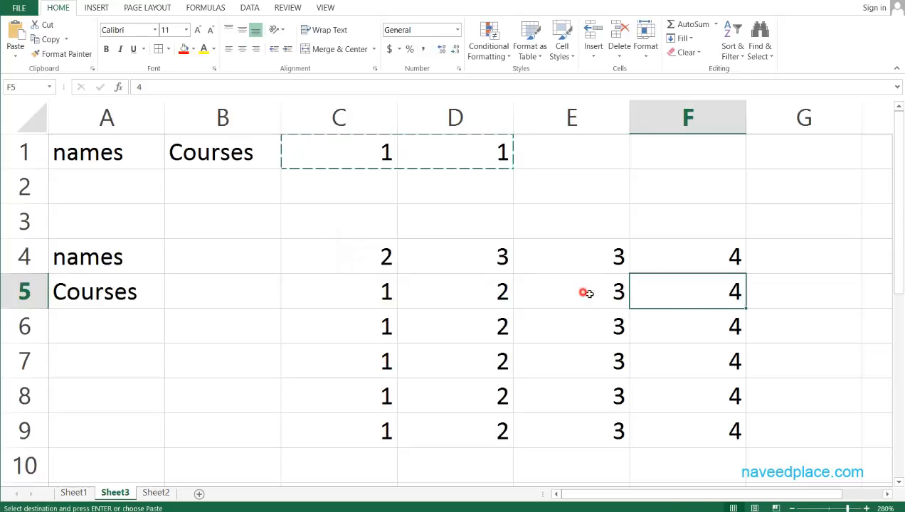
drag(585, 293, 701, 296)
click(663, 297)
drag(608, 293, 698, 295)
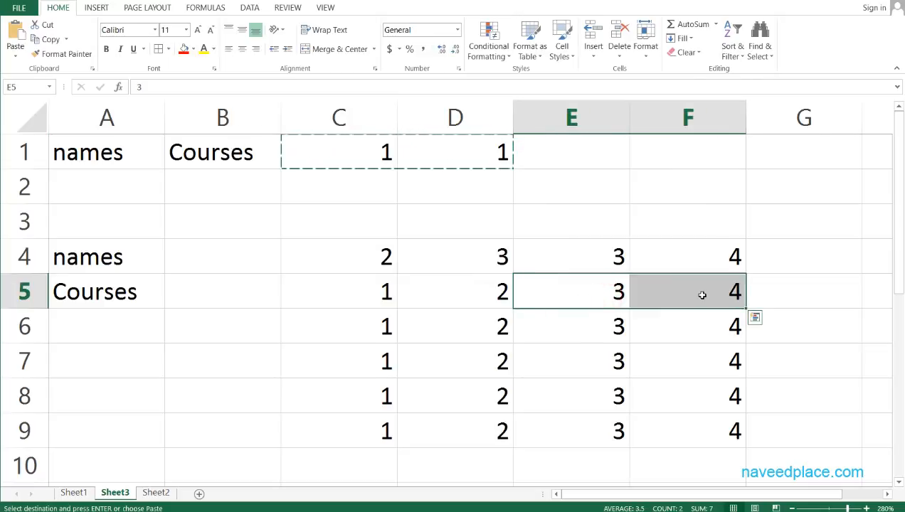
click(15, 56)
click(40, 190)
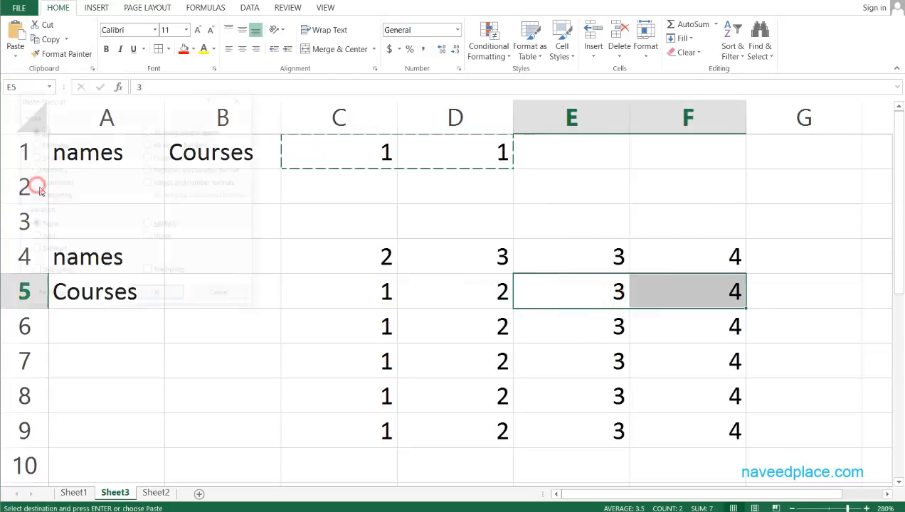
click(39, 238)
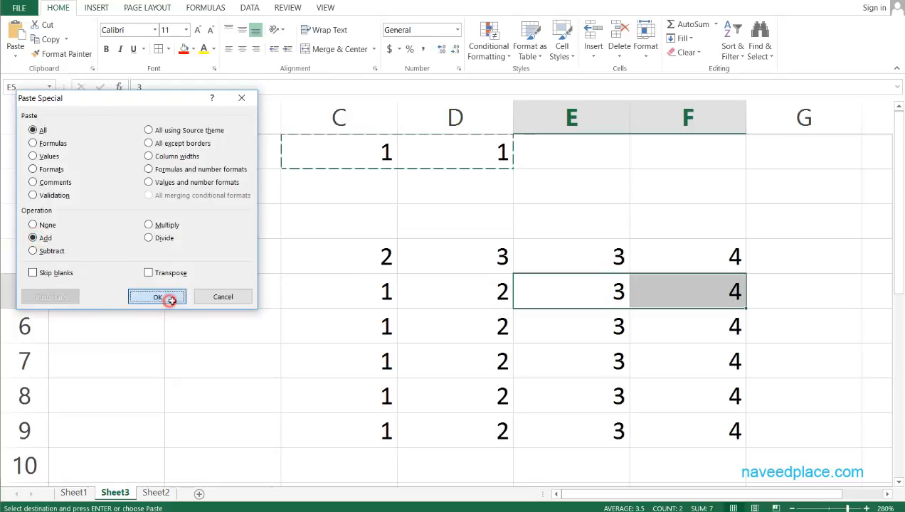
click(169, 300)
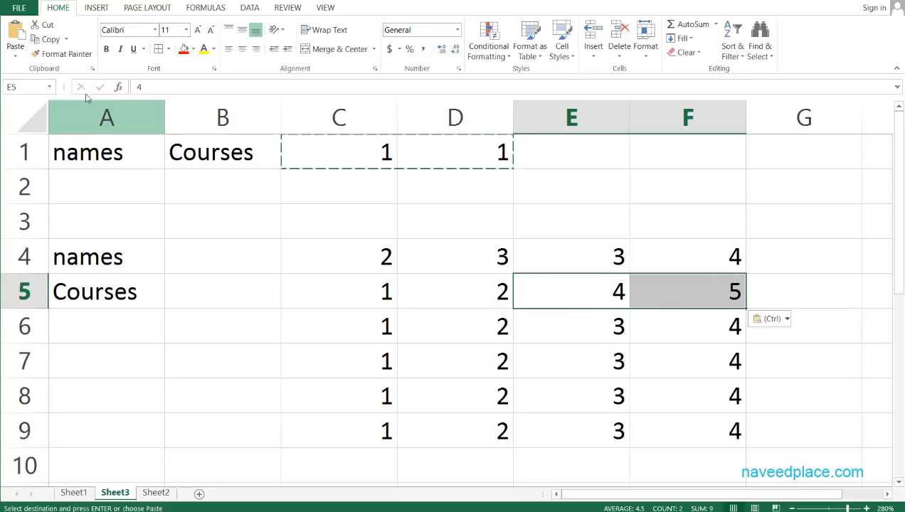
Open the paste options for the selected cells E5:F5
click(15, 56)
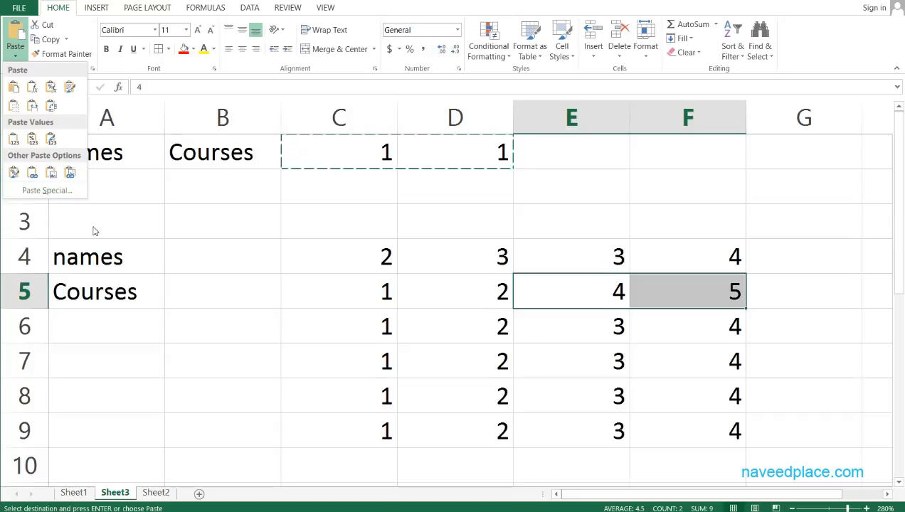